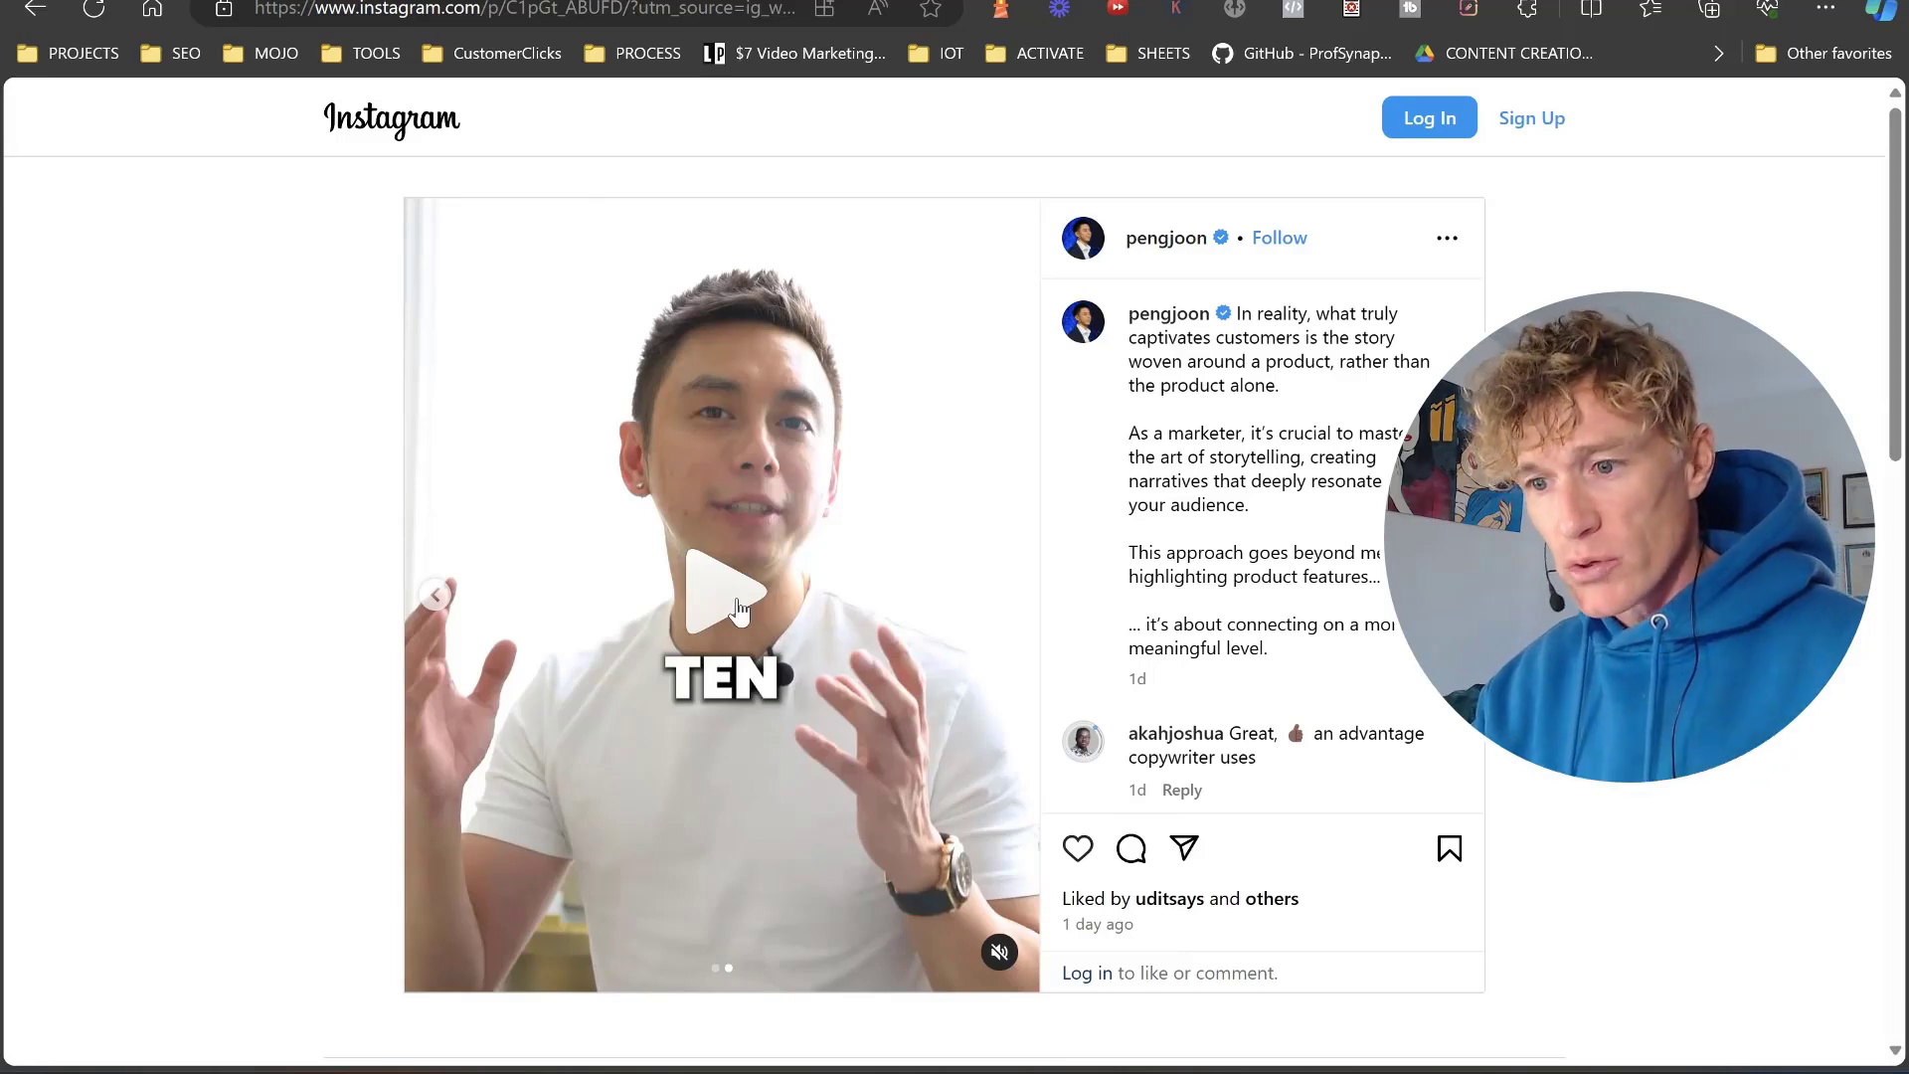
Play part of the Instagram storytelling video, adjusting system volume, then pause it
click(737, 608)
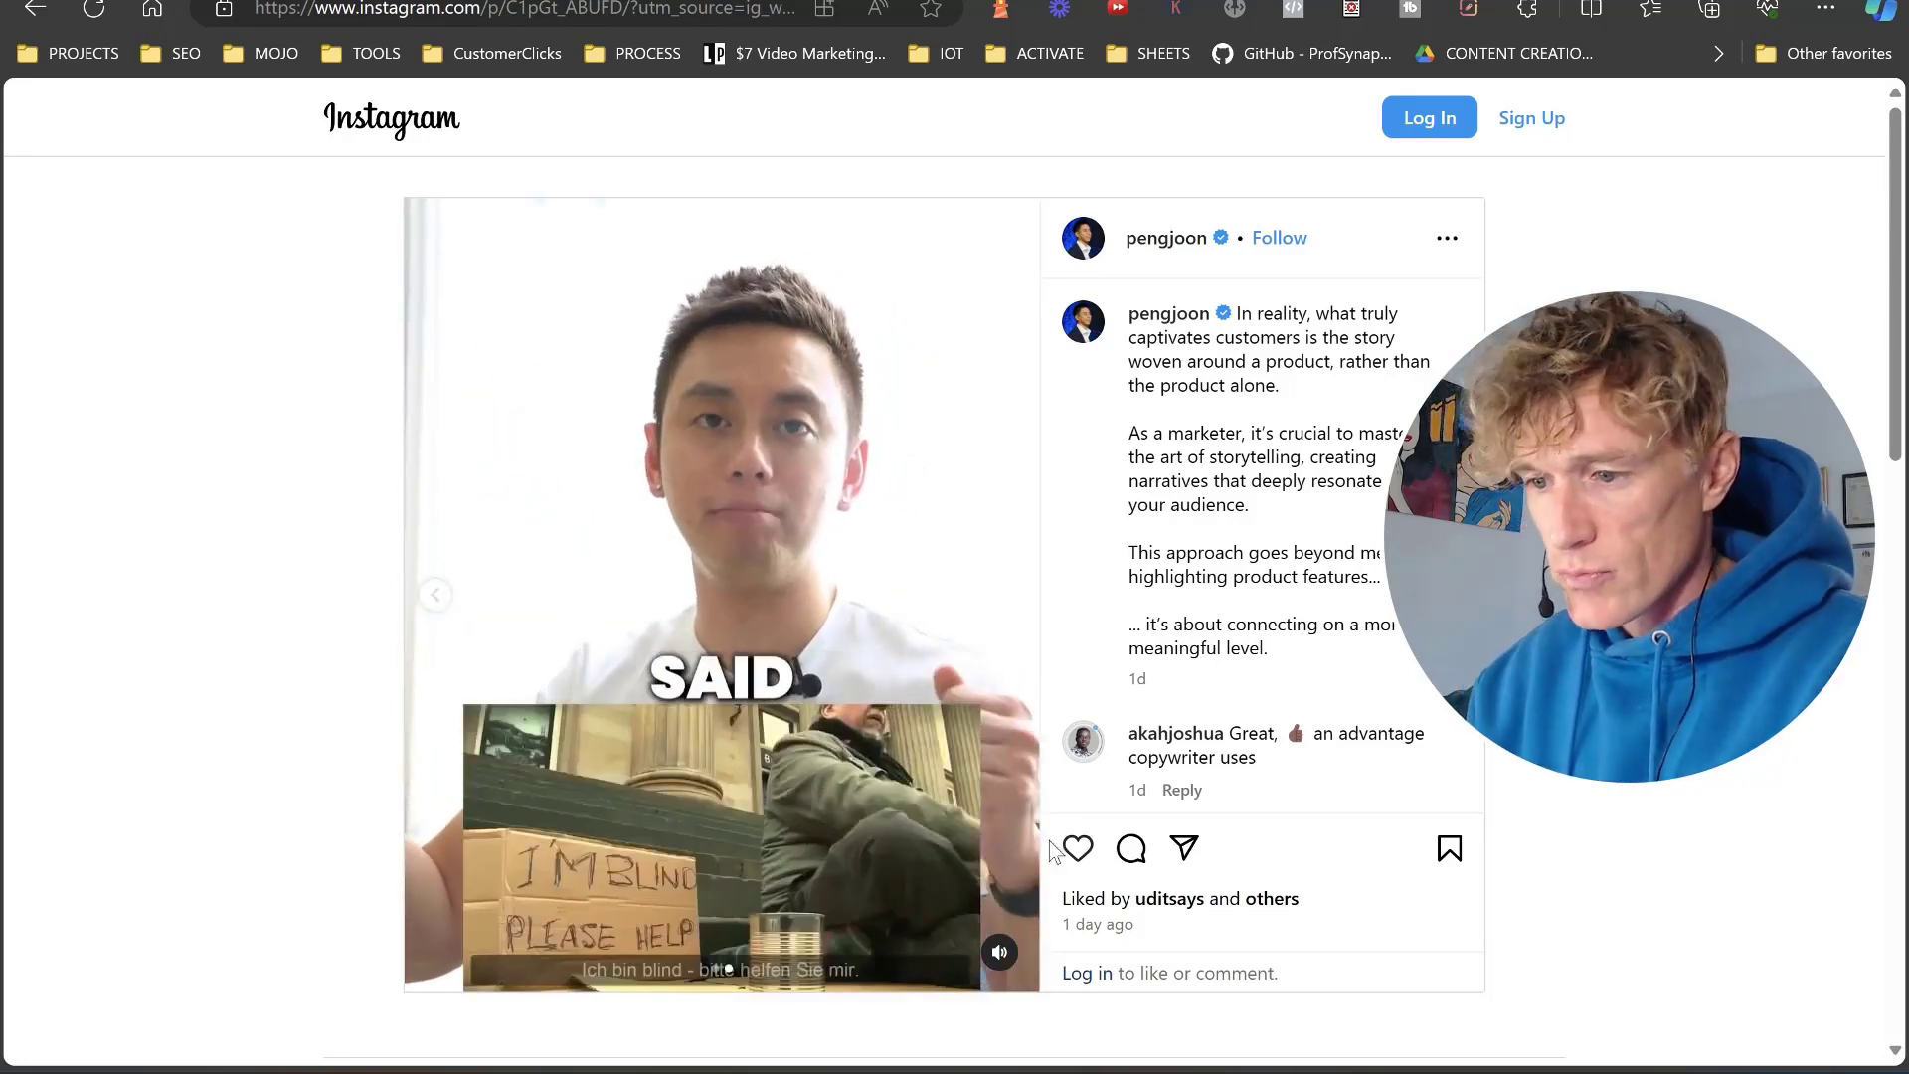
click(1733, 1070)
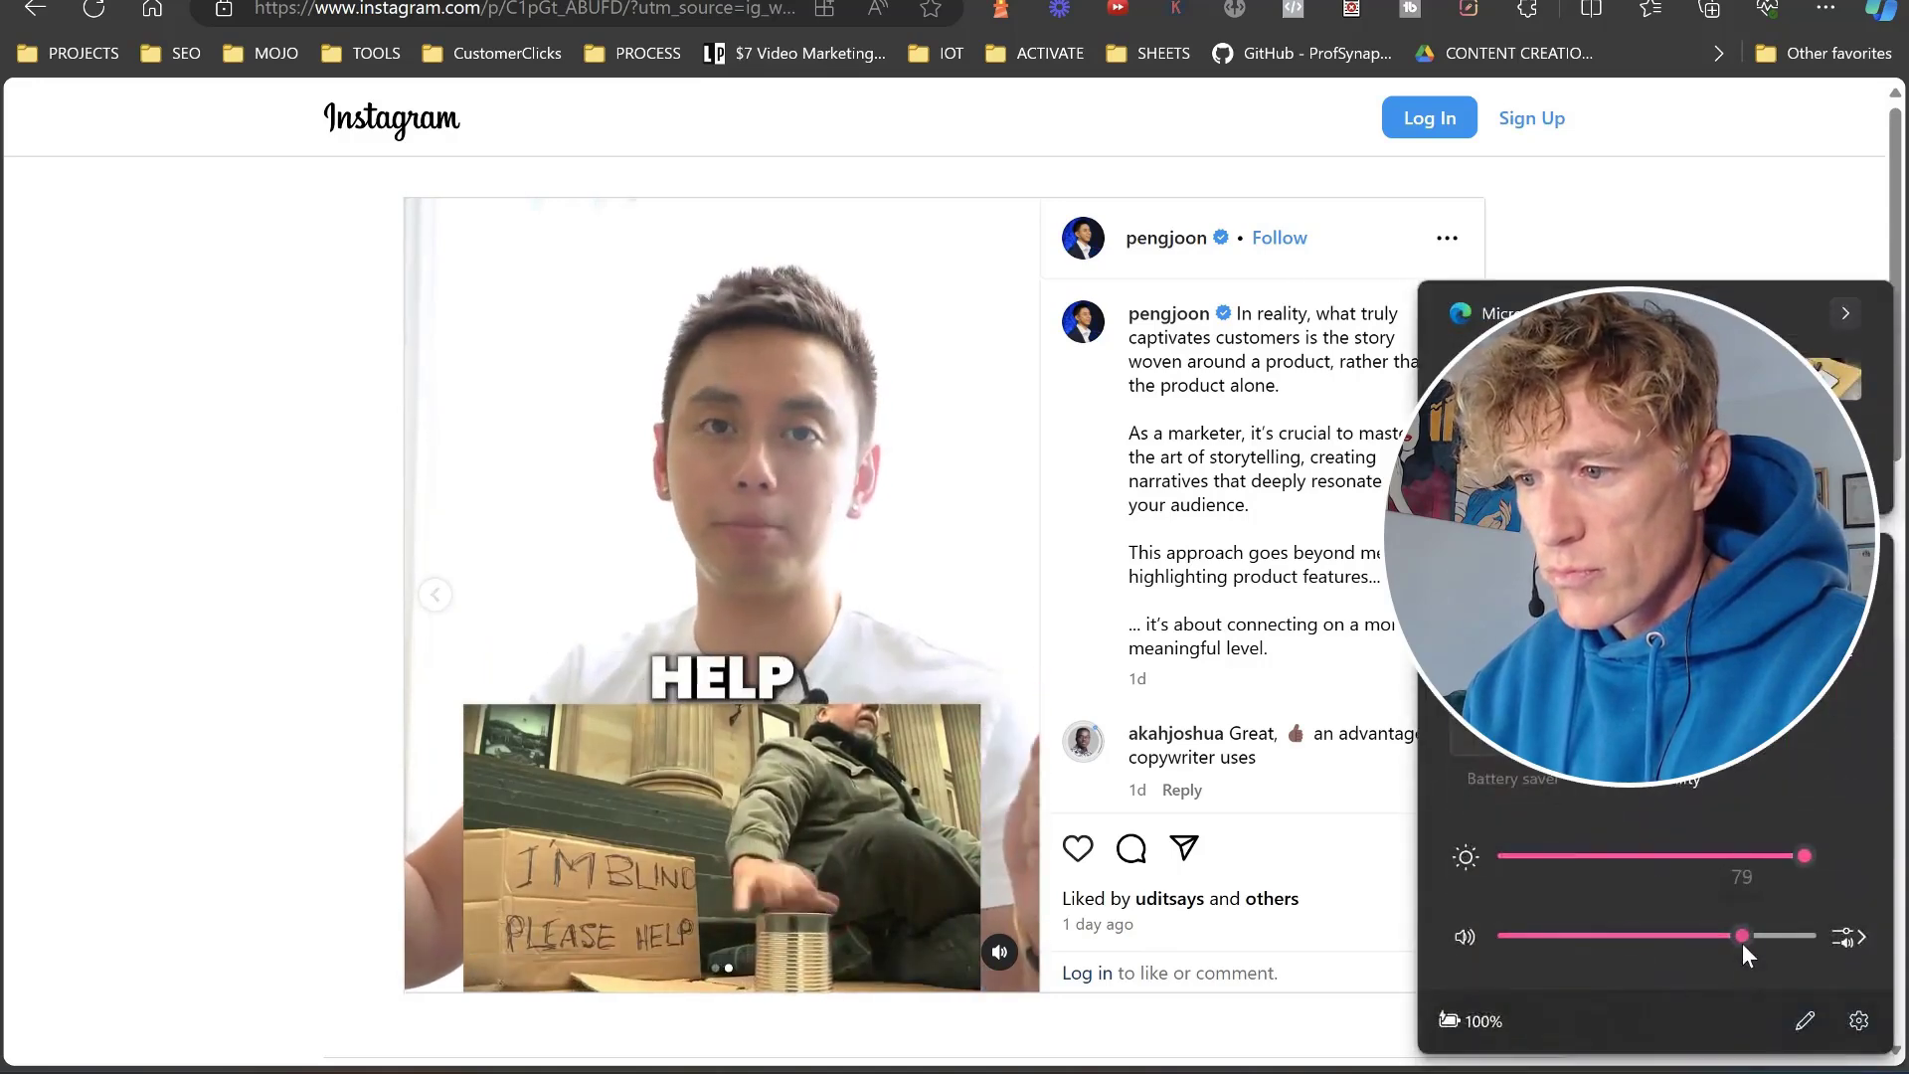
click(94, 601)
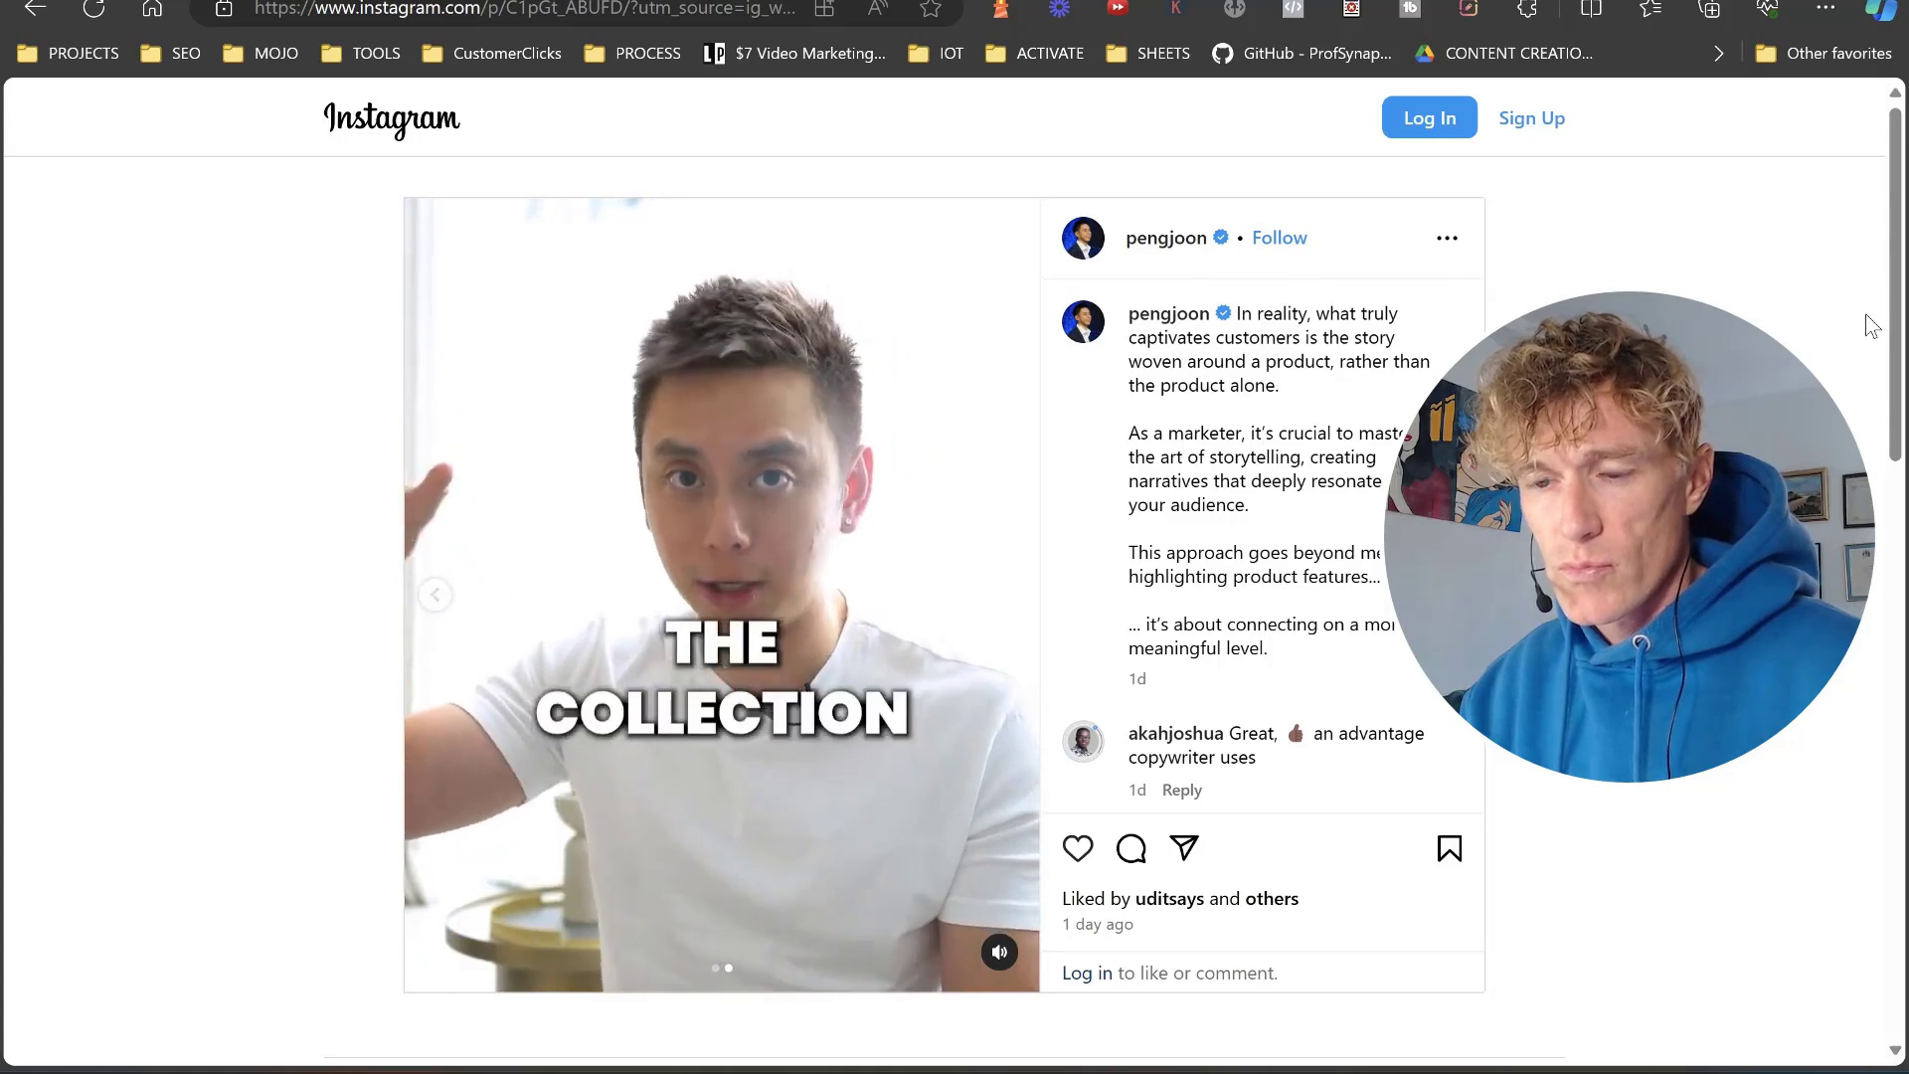
click(438, 378)
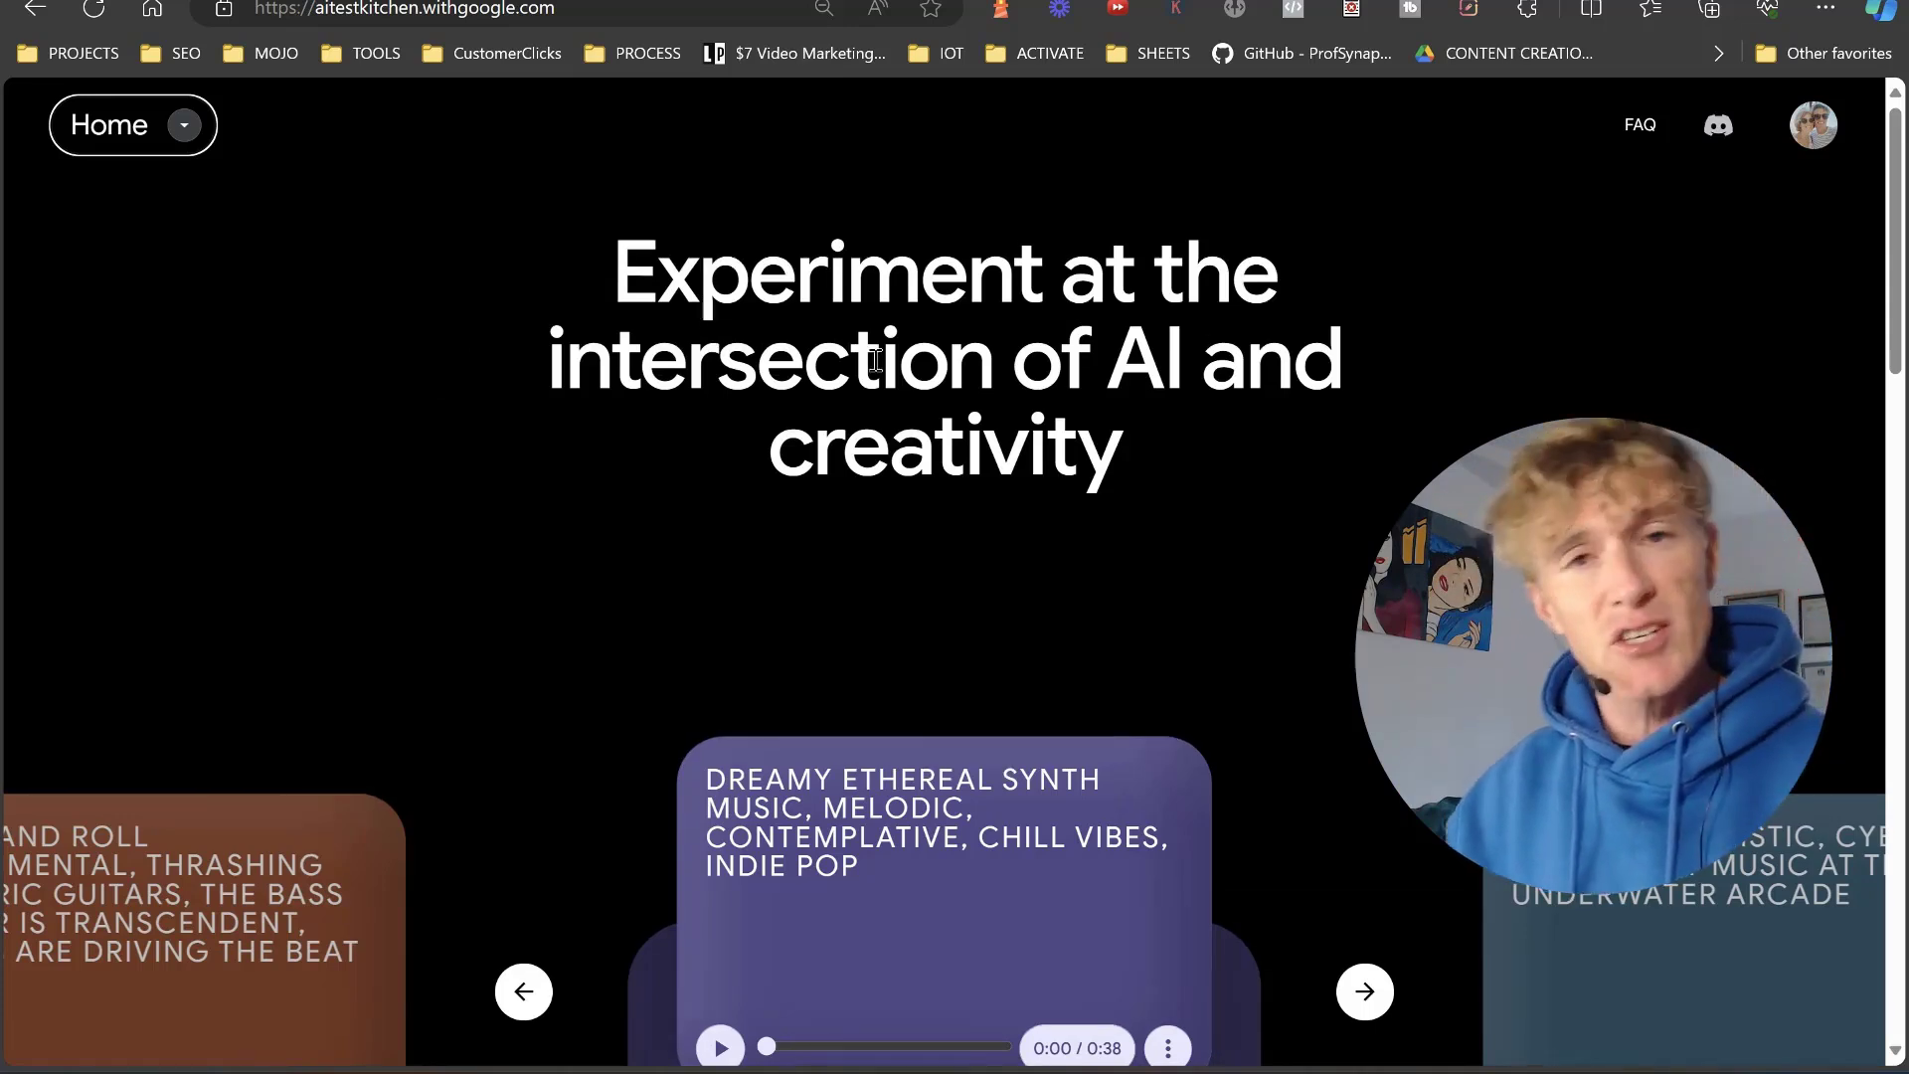
Scroll down past MusicFX to the TextFX section made with Lupe Fiasco
scroll(618, 364, down, 4)
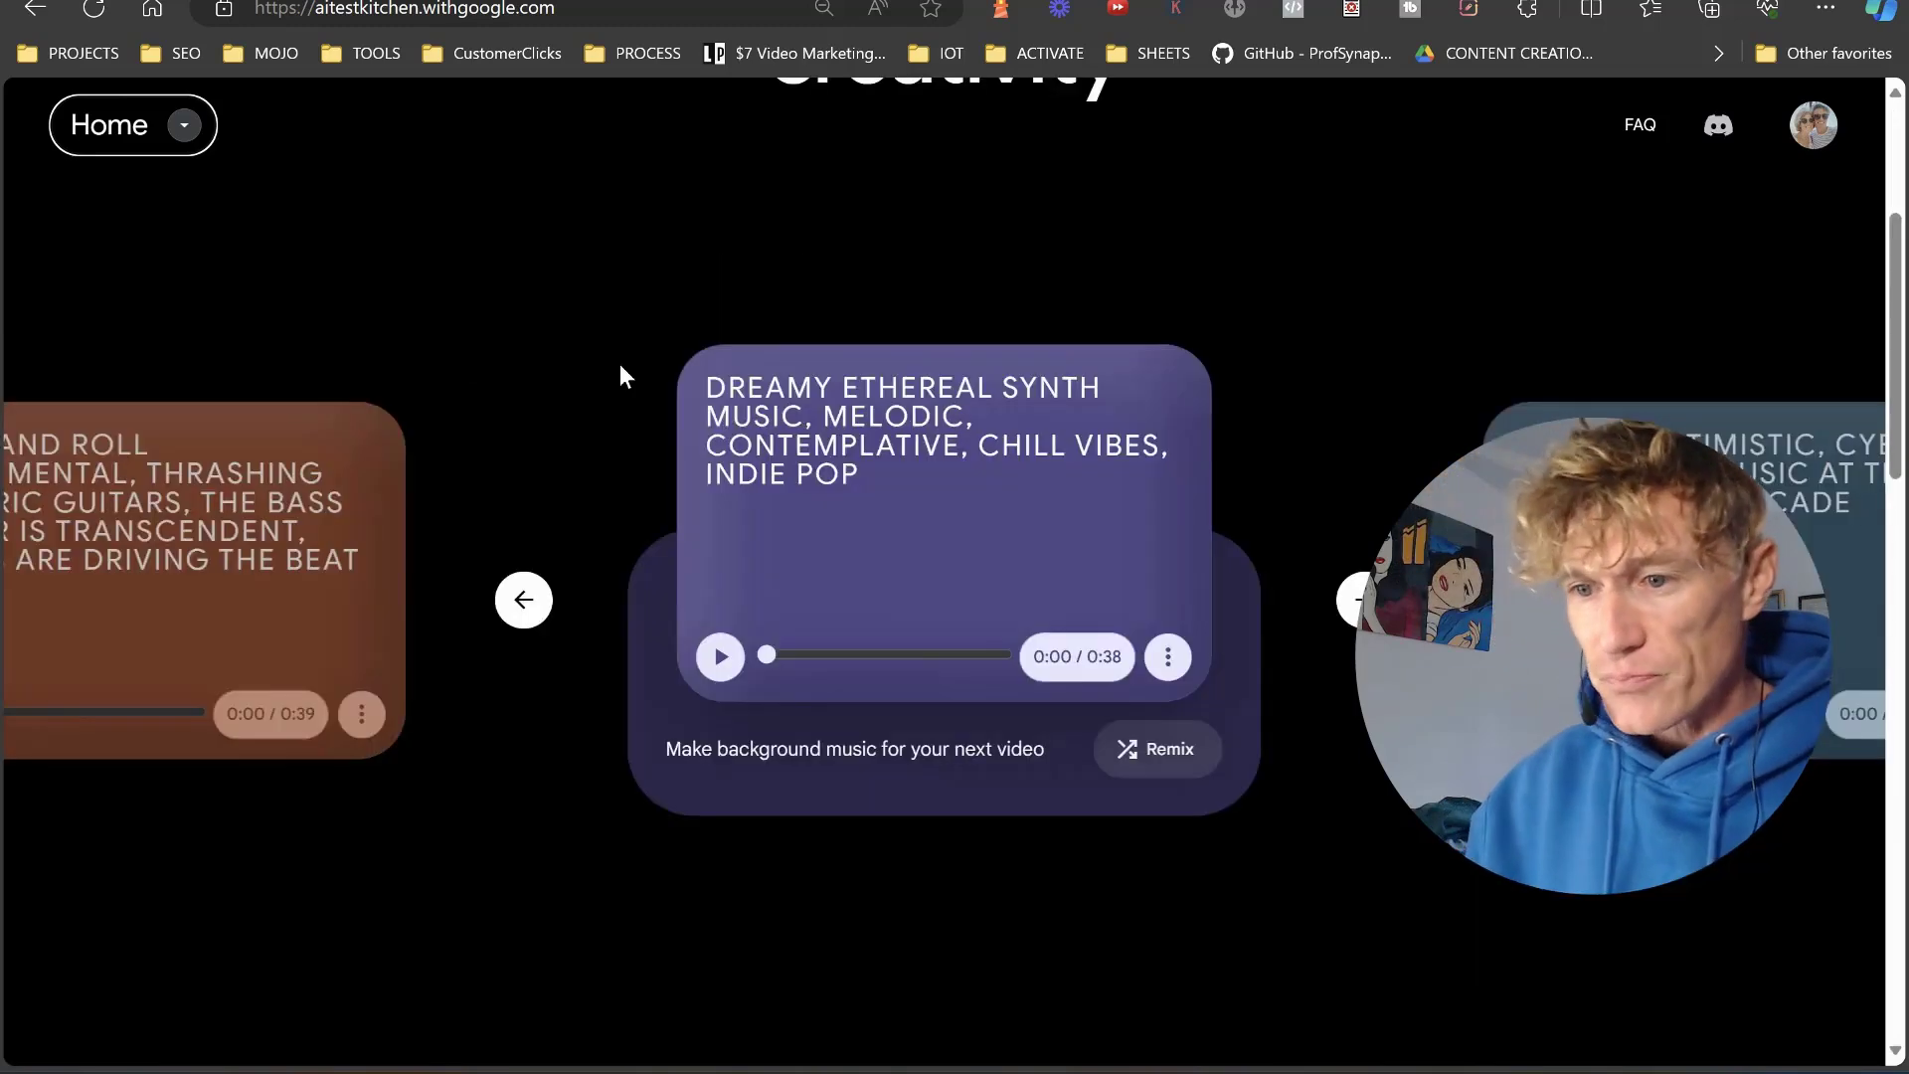
scroll(598, 390, down, 5)
scroll(598, 389, down, 2)
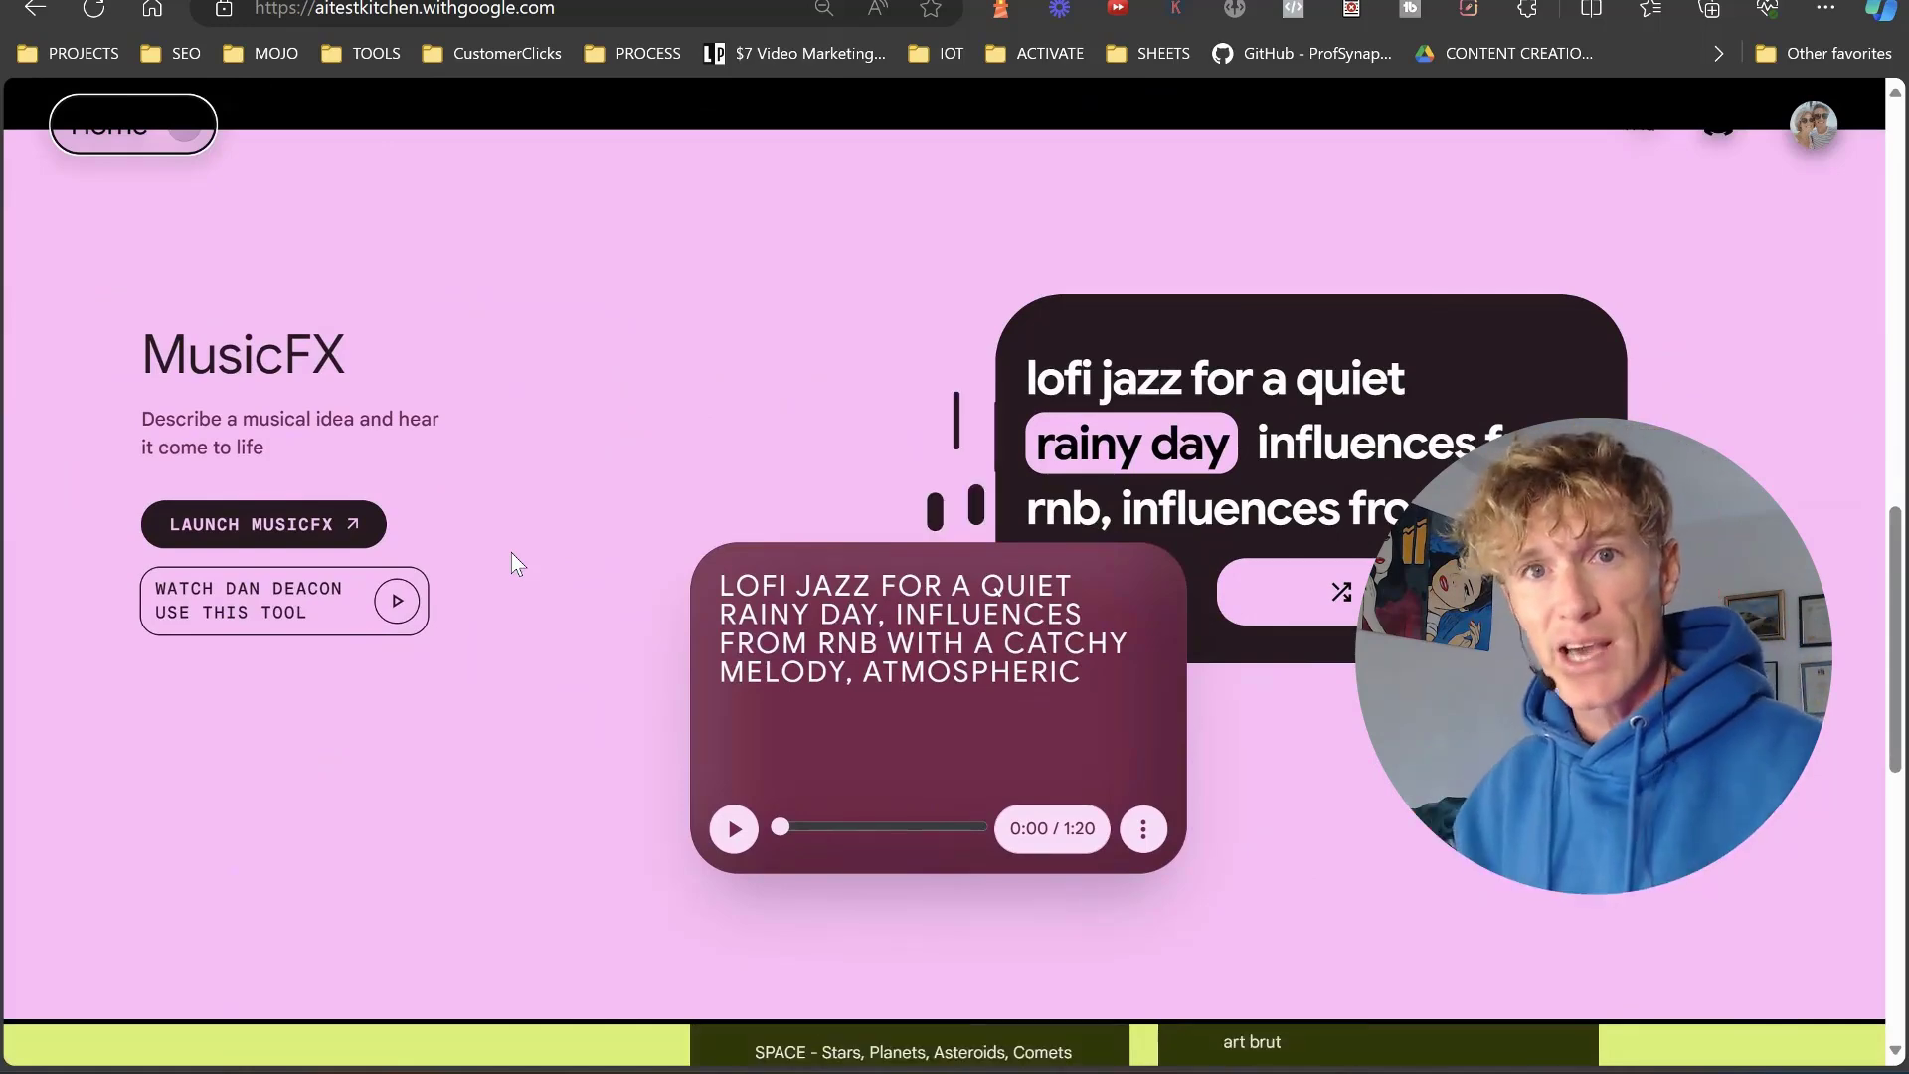
scroll(511, 562, down, 4)
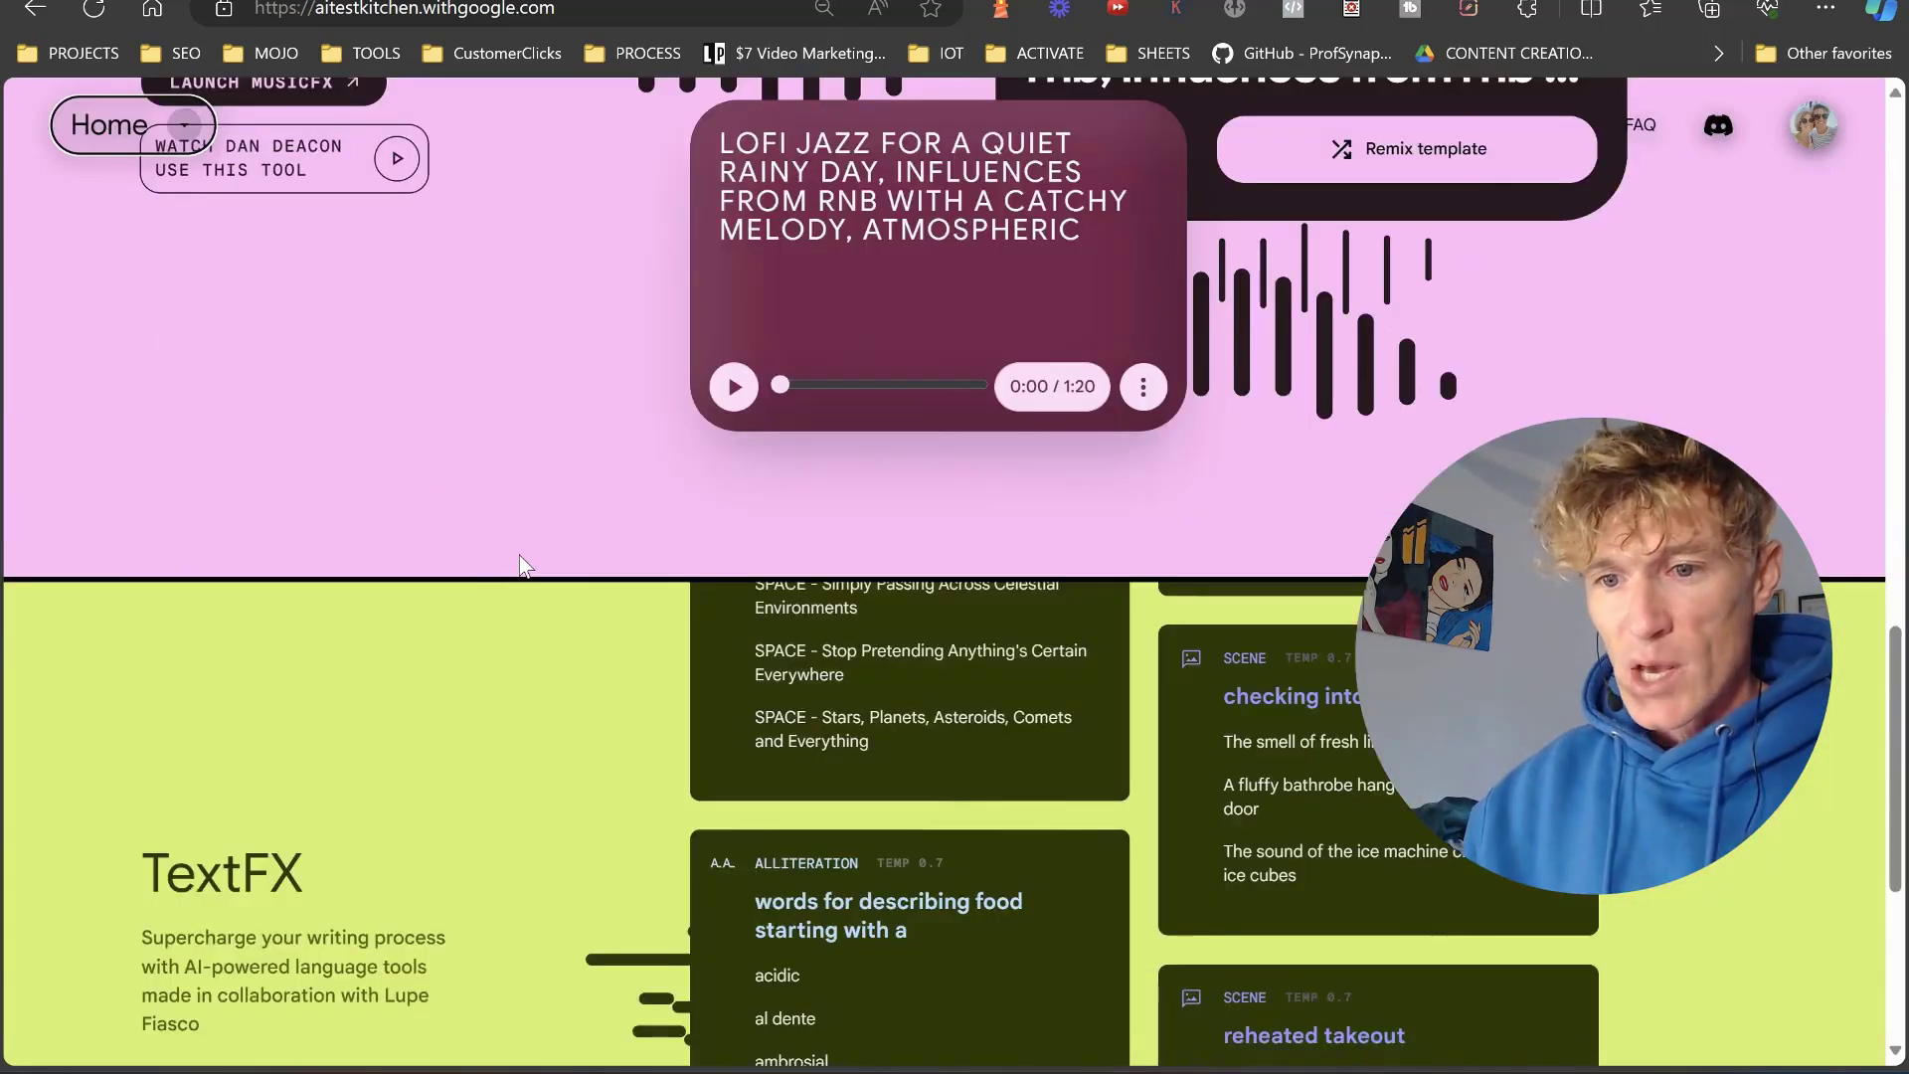
scroll(415, 557, down, 2)
scroll(416, 557, down, 3)
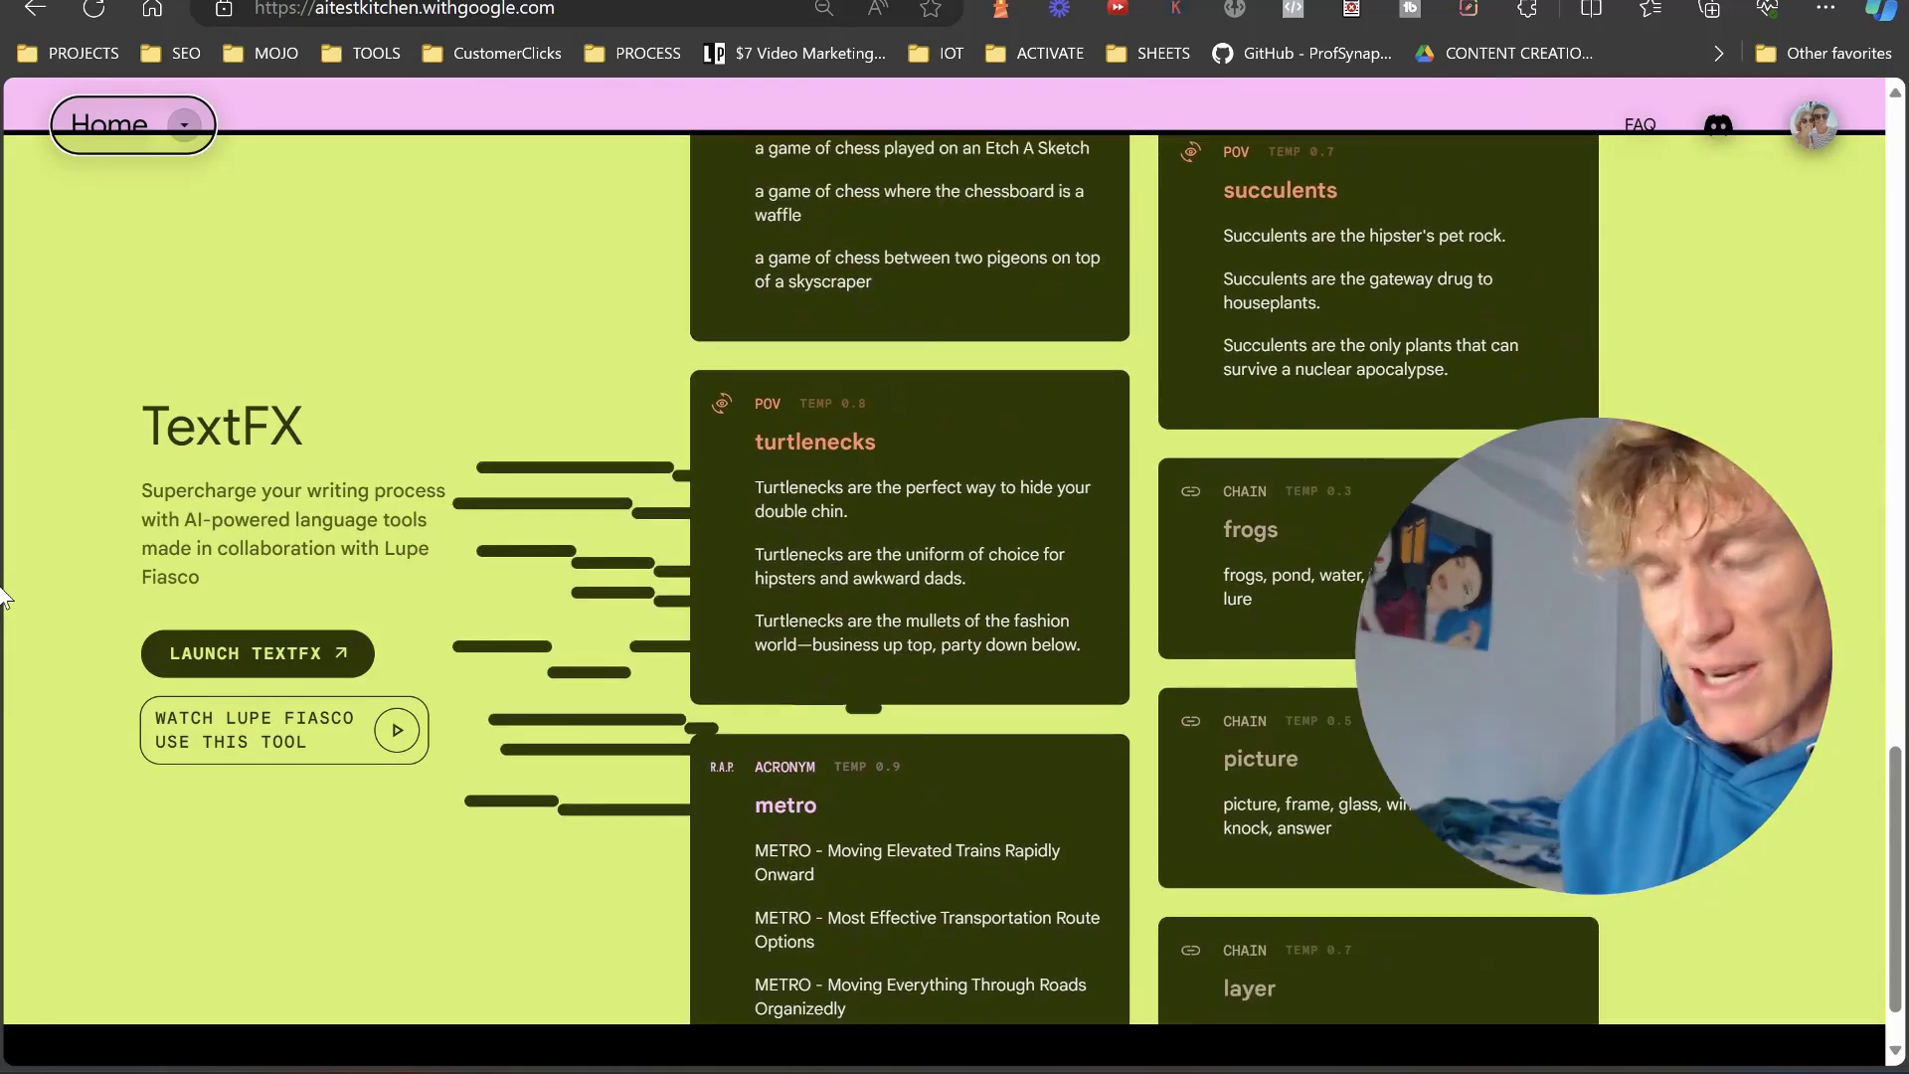
Launch TextFX and run the Chain tool on the word 'blogging'
click(258, 653)
click(355, 238)
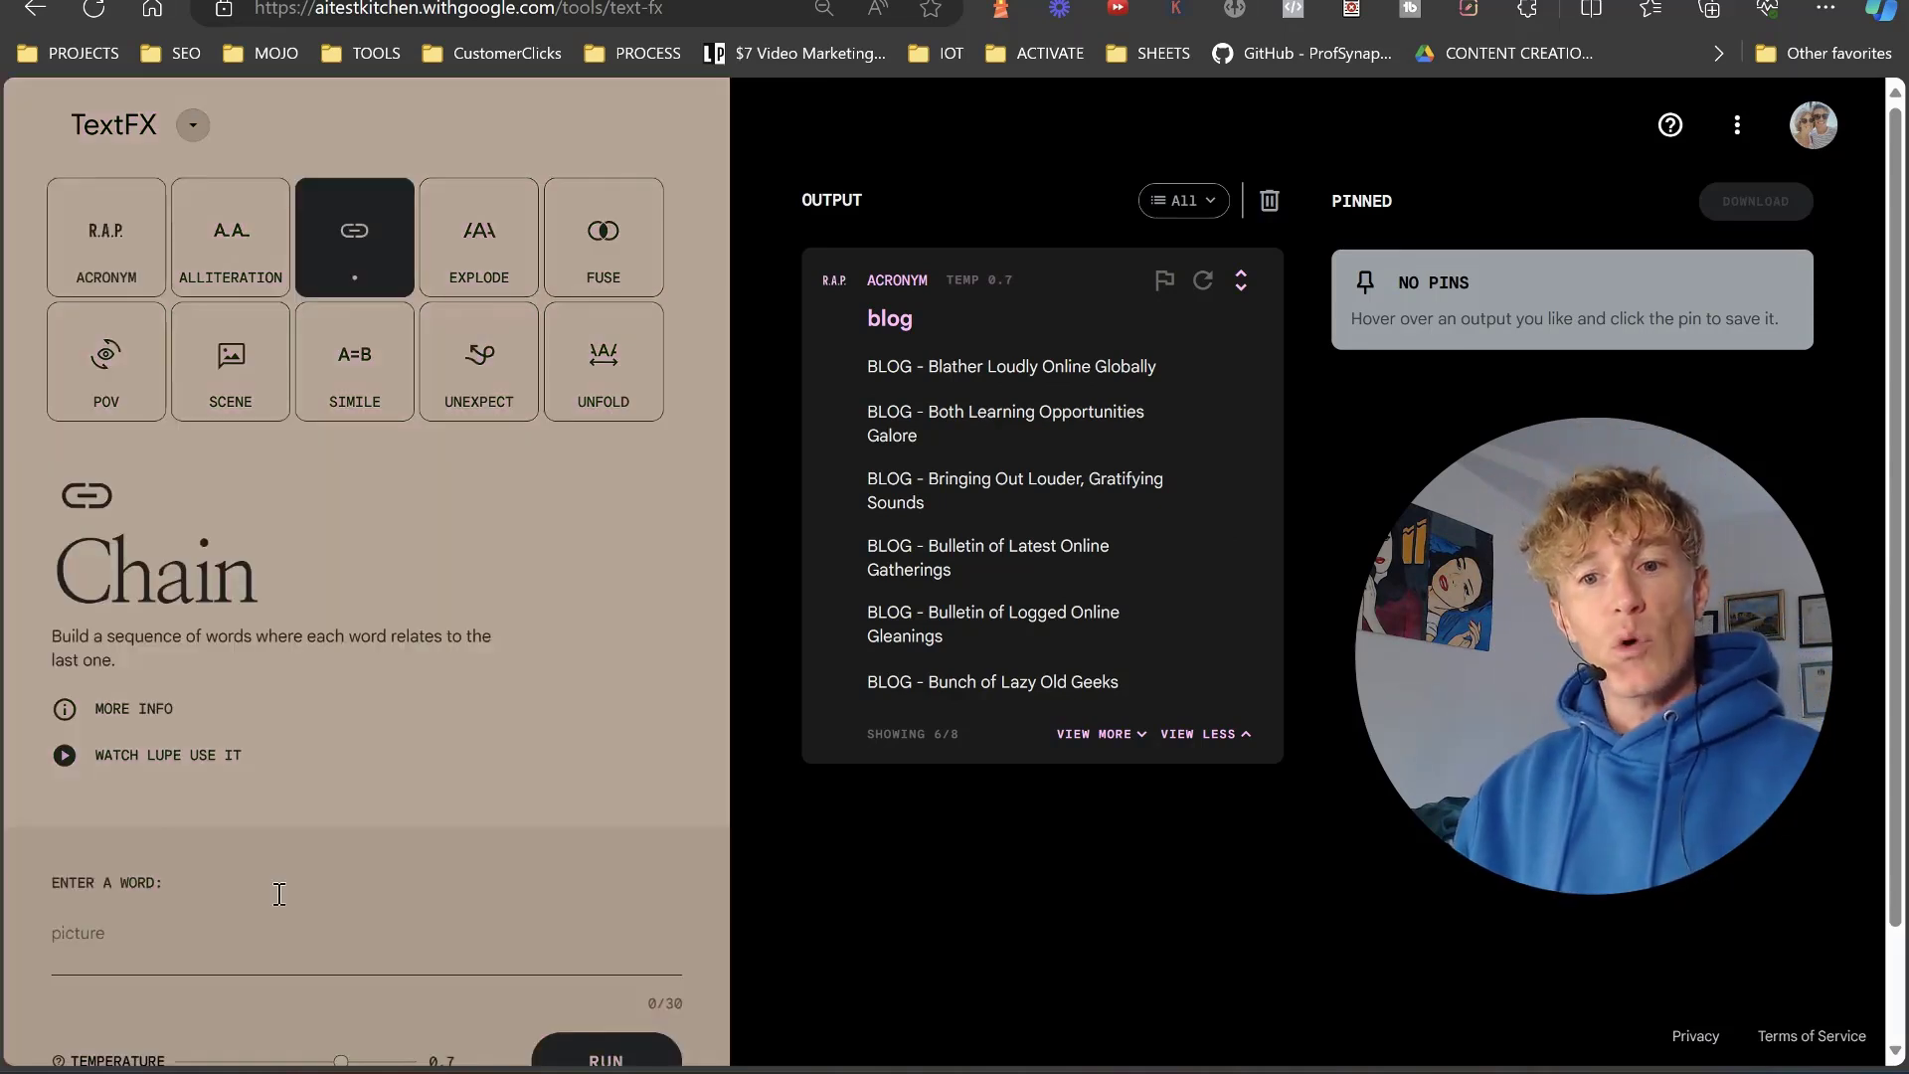
click(226, 955)
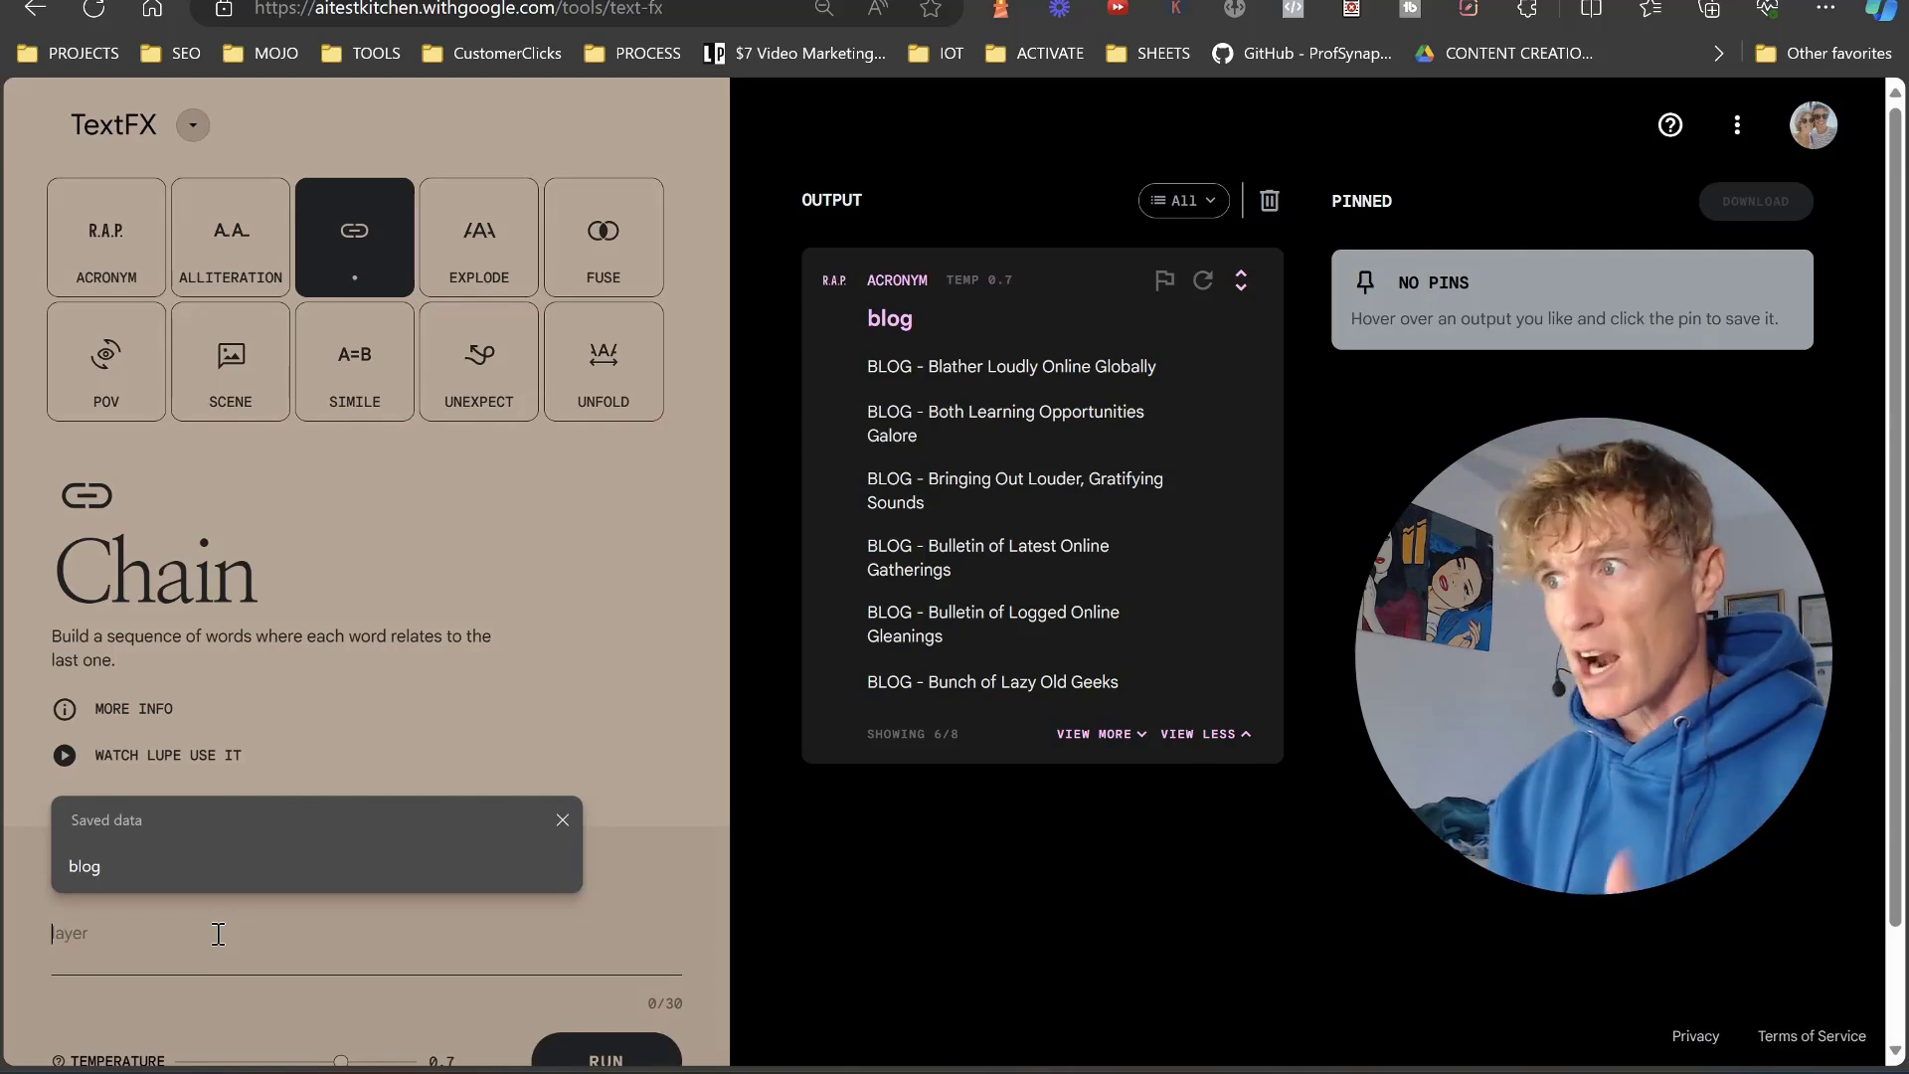
text(blogg)
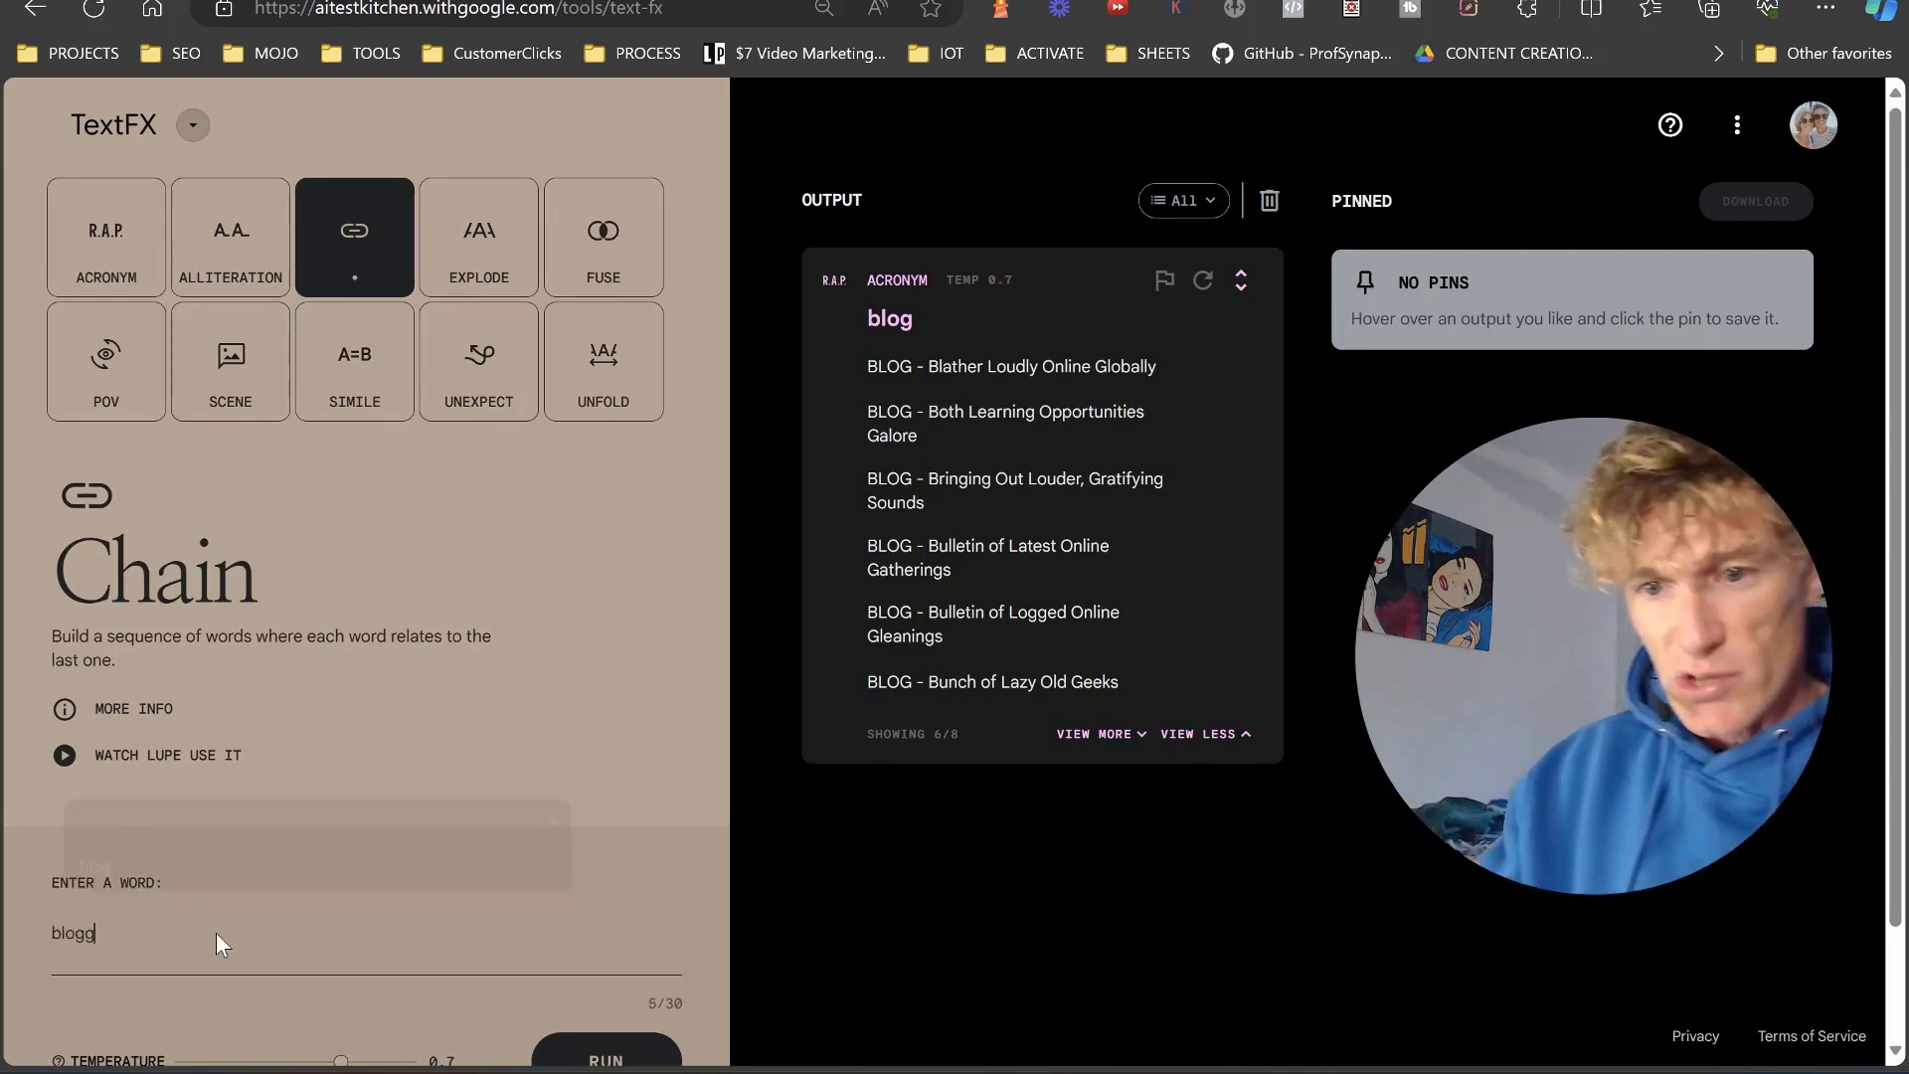
text(ing)
key(Return)
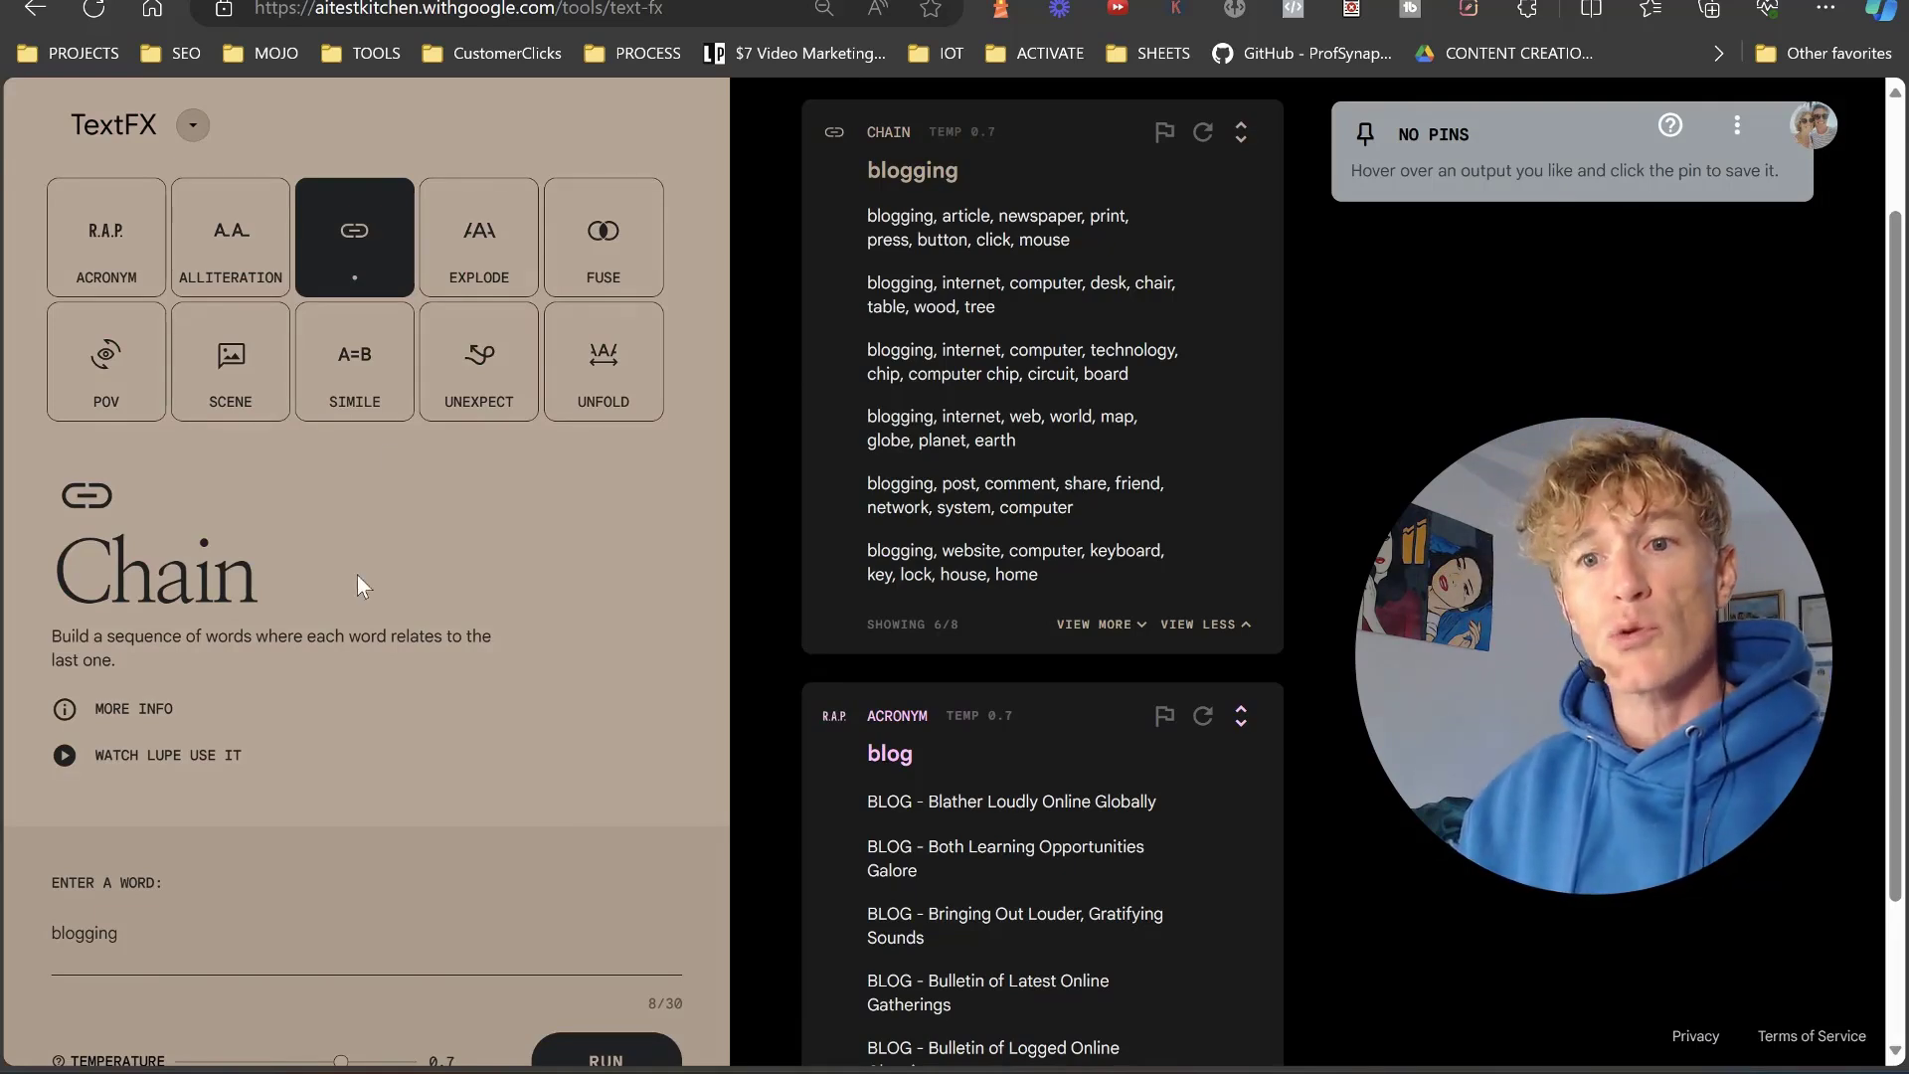
Run the Unfold tool on the word 'blog'
click(588, 360)
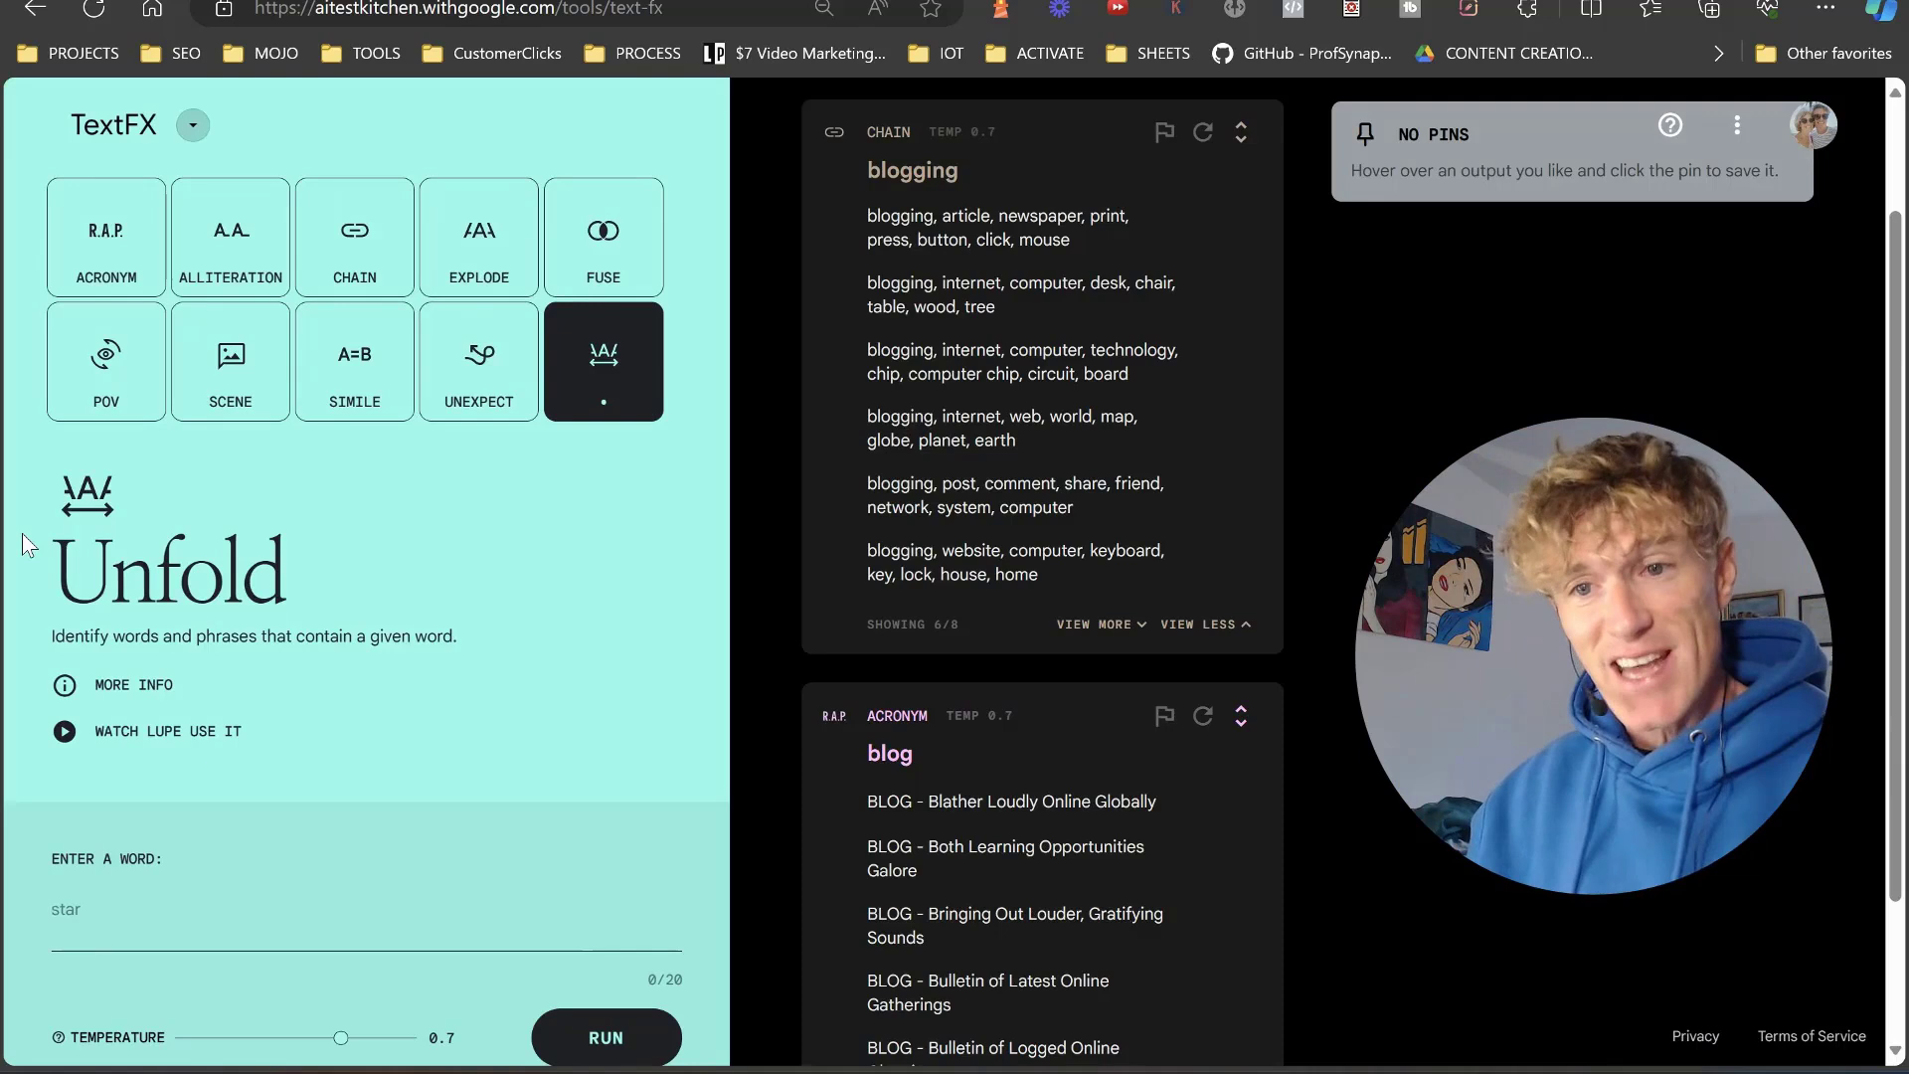
click(142, 919)
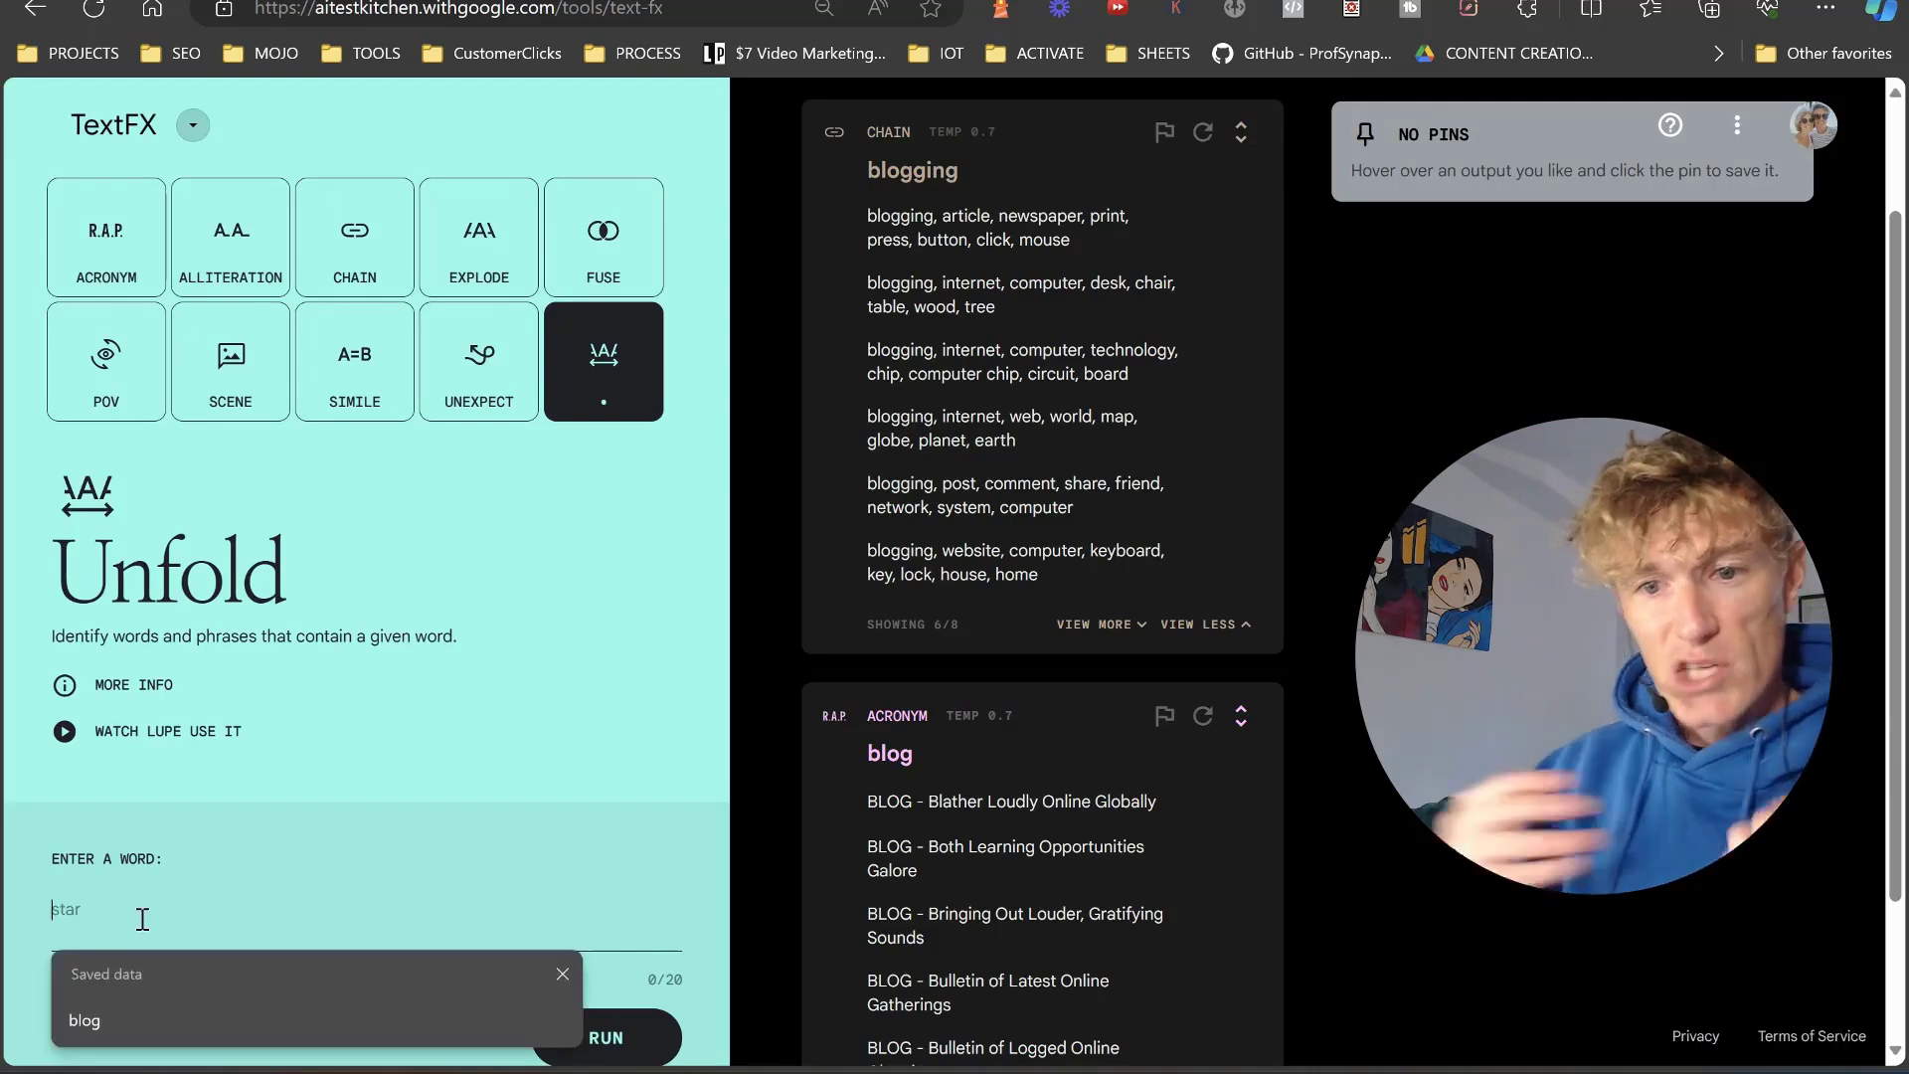
text(blo)
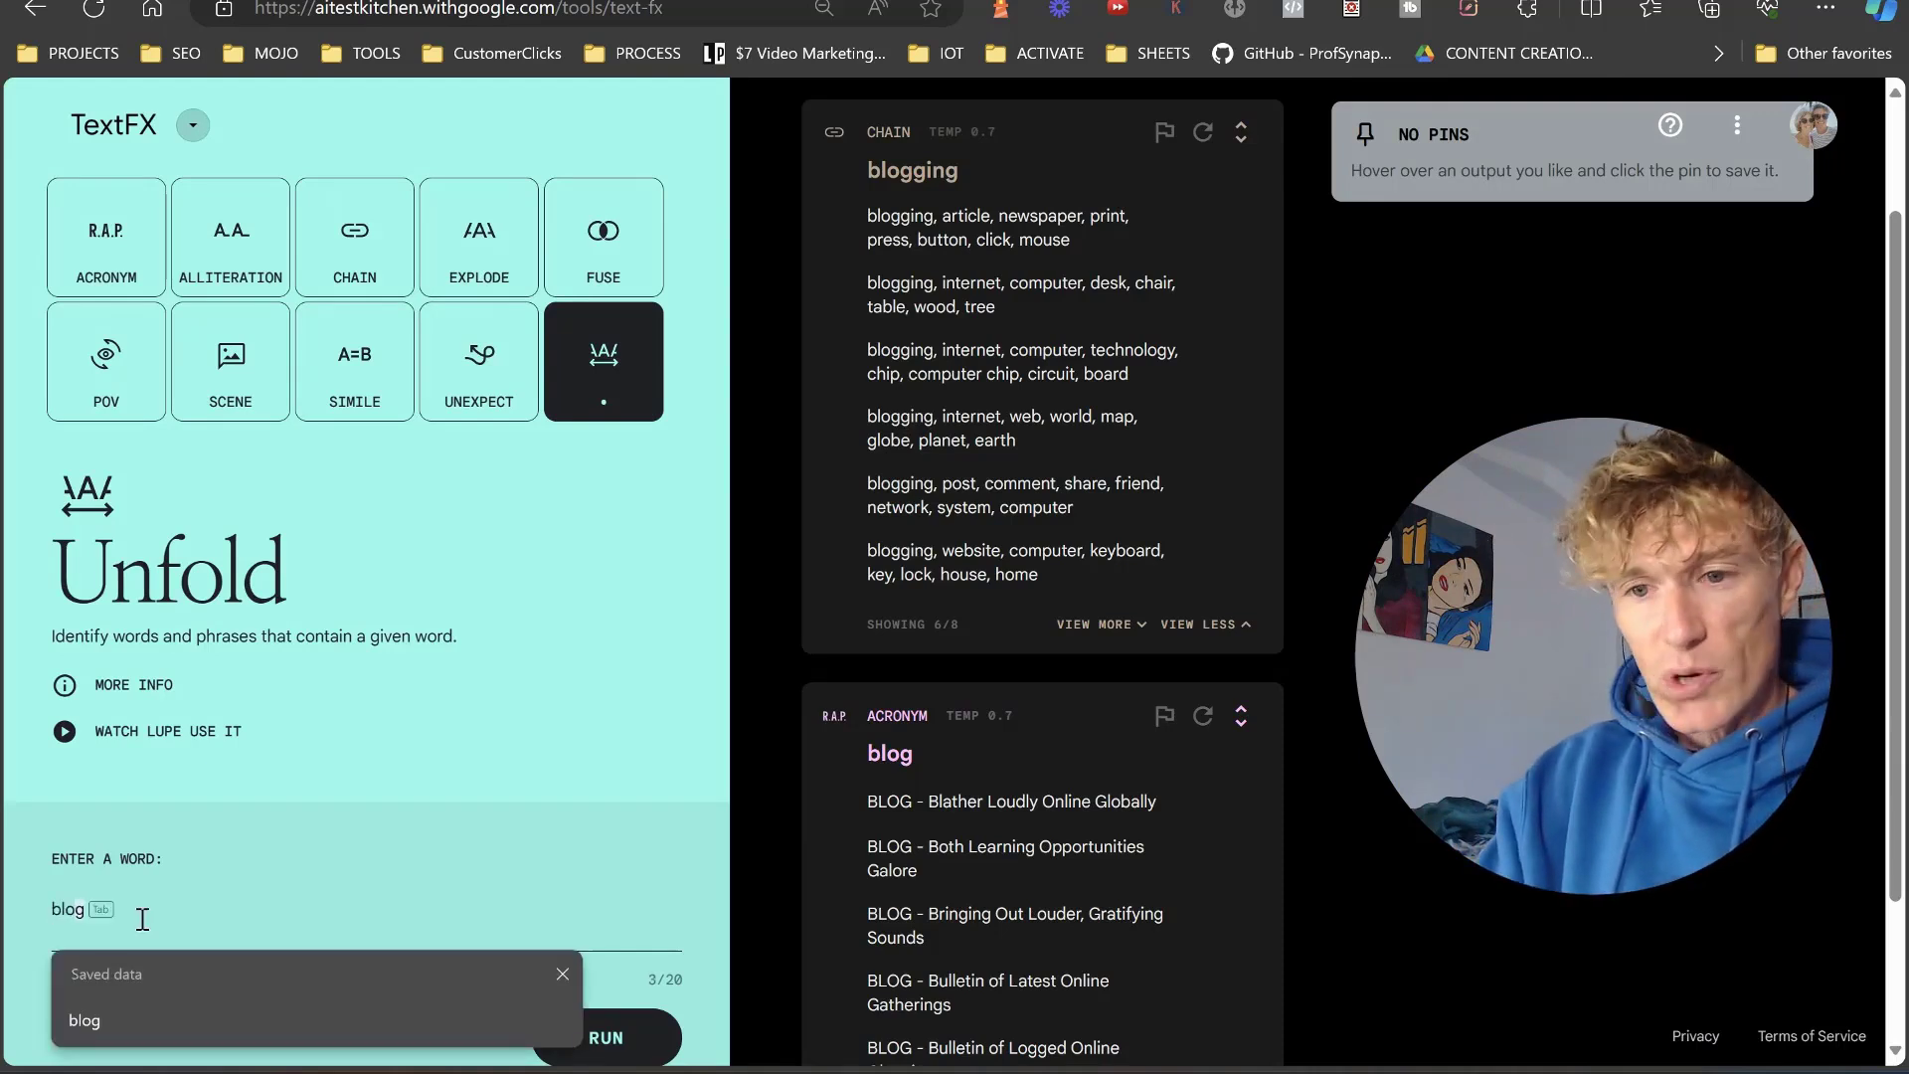
text(g)
key(Return)
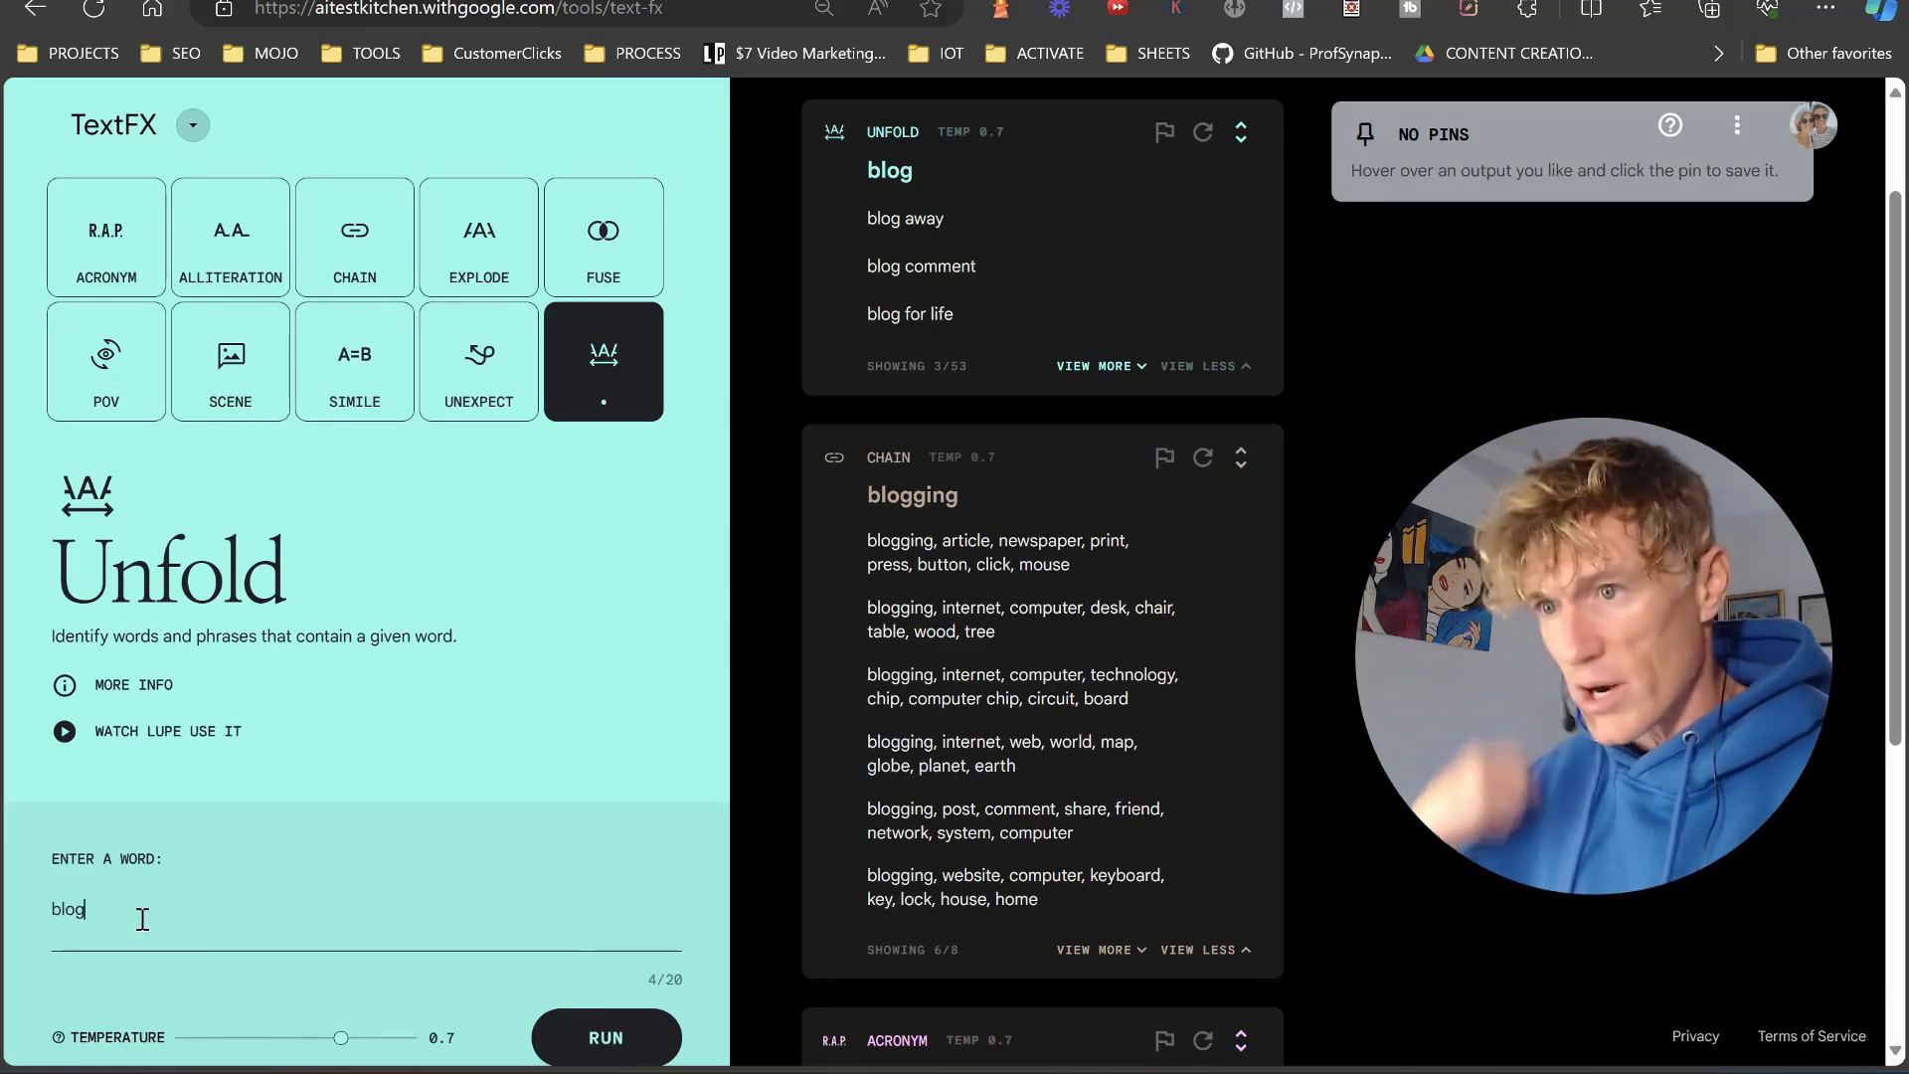
Expand the Unfold card to show 18 of its 53 phrases for 'blog'
click(1131, 366)
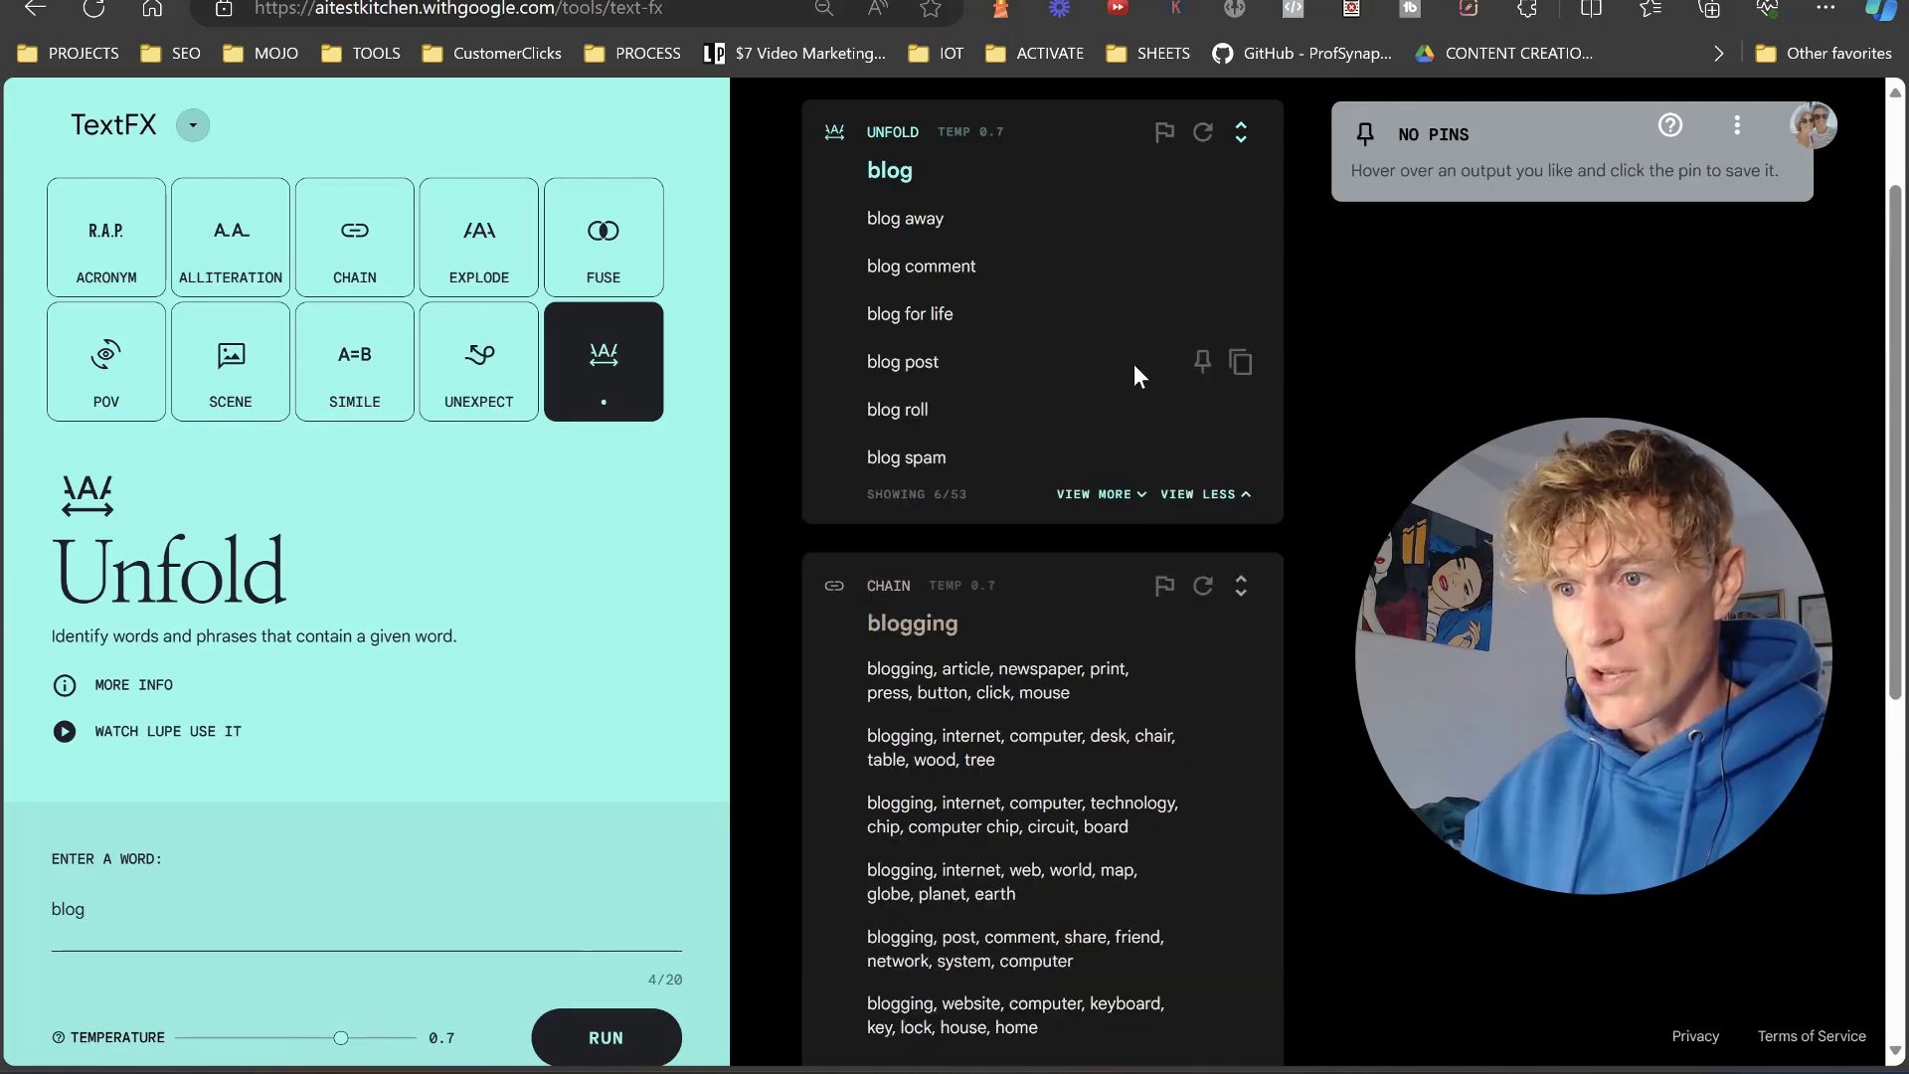
click(1138, 515)
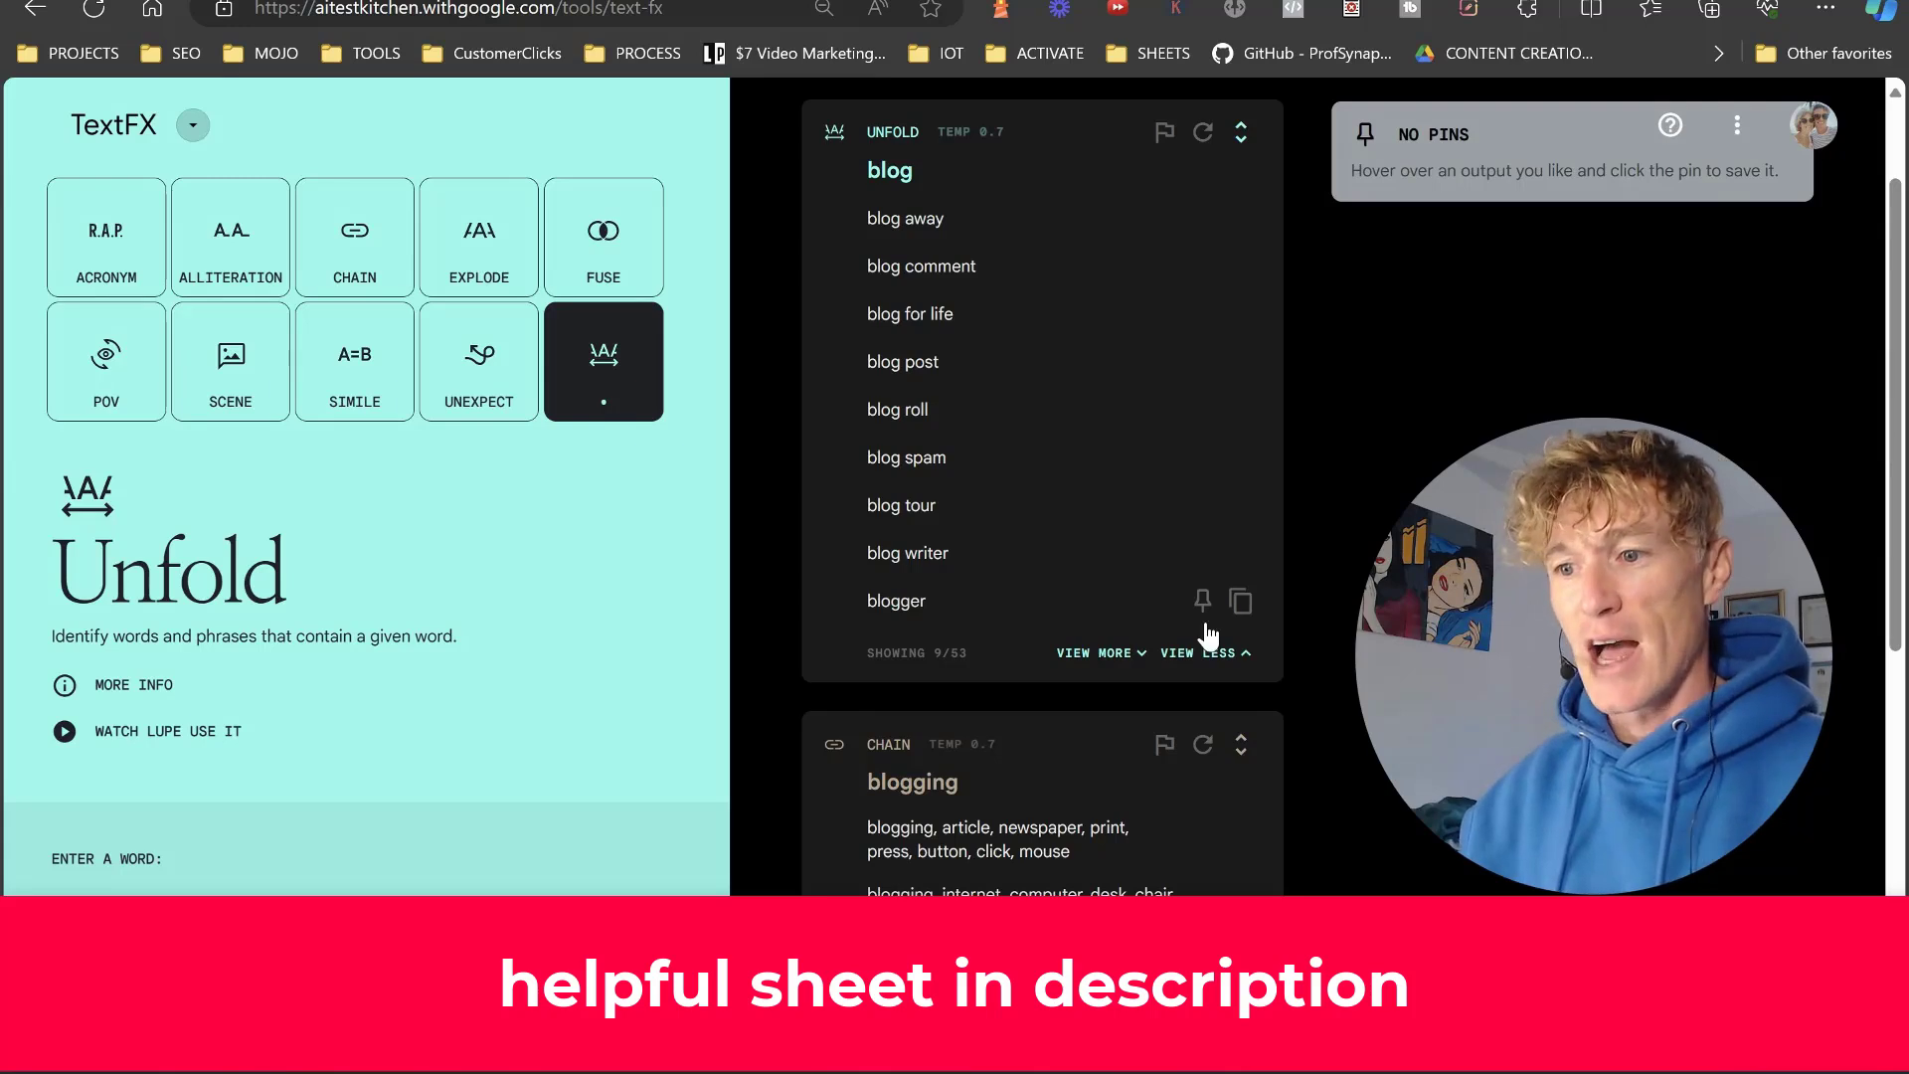
click(1104, 652)
scroll(1113, 642, down, 2)
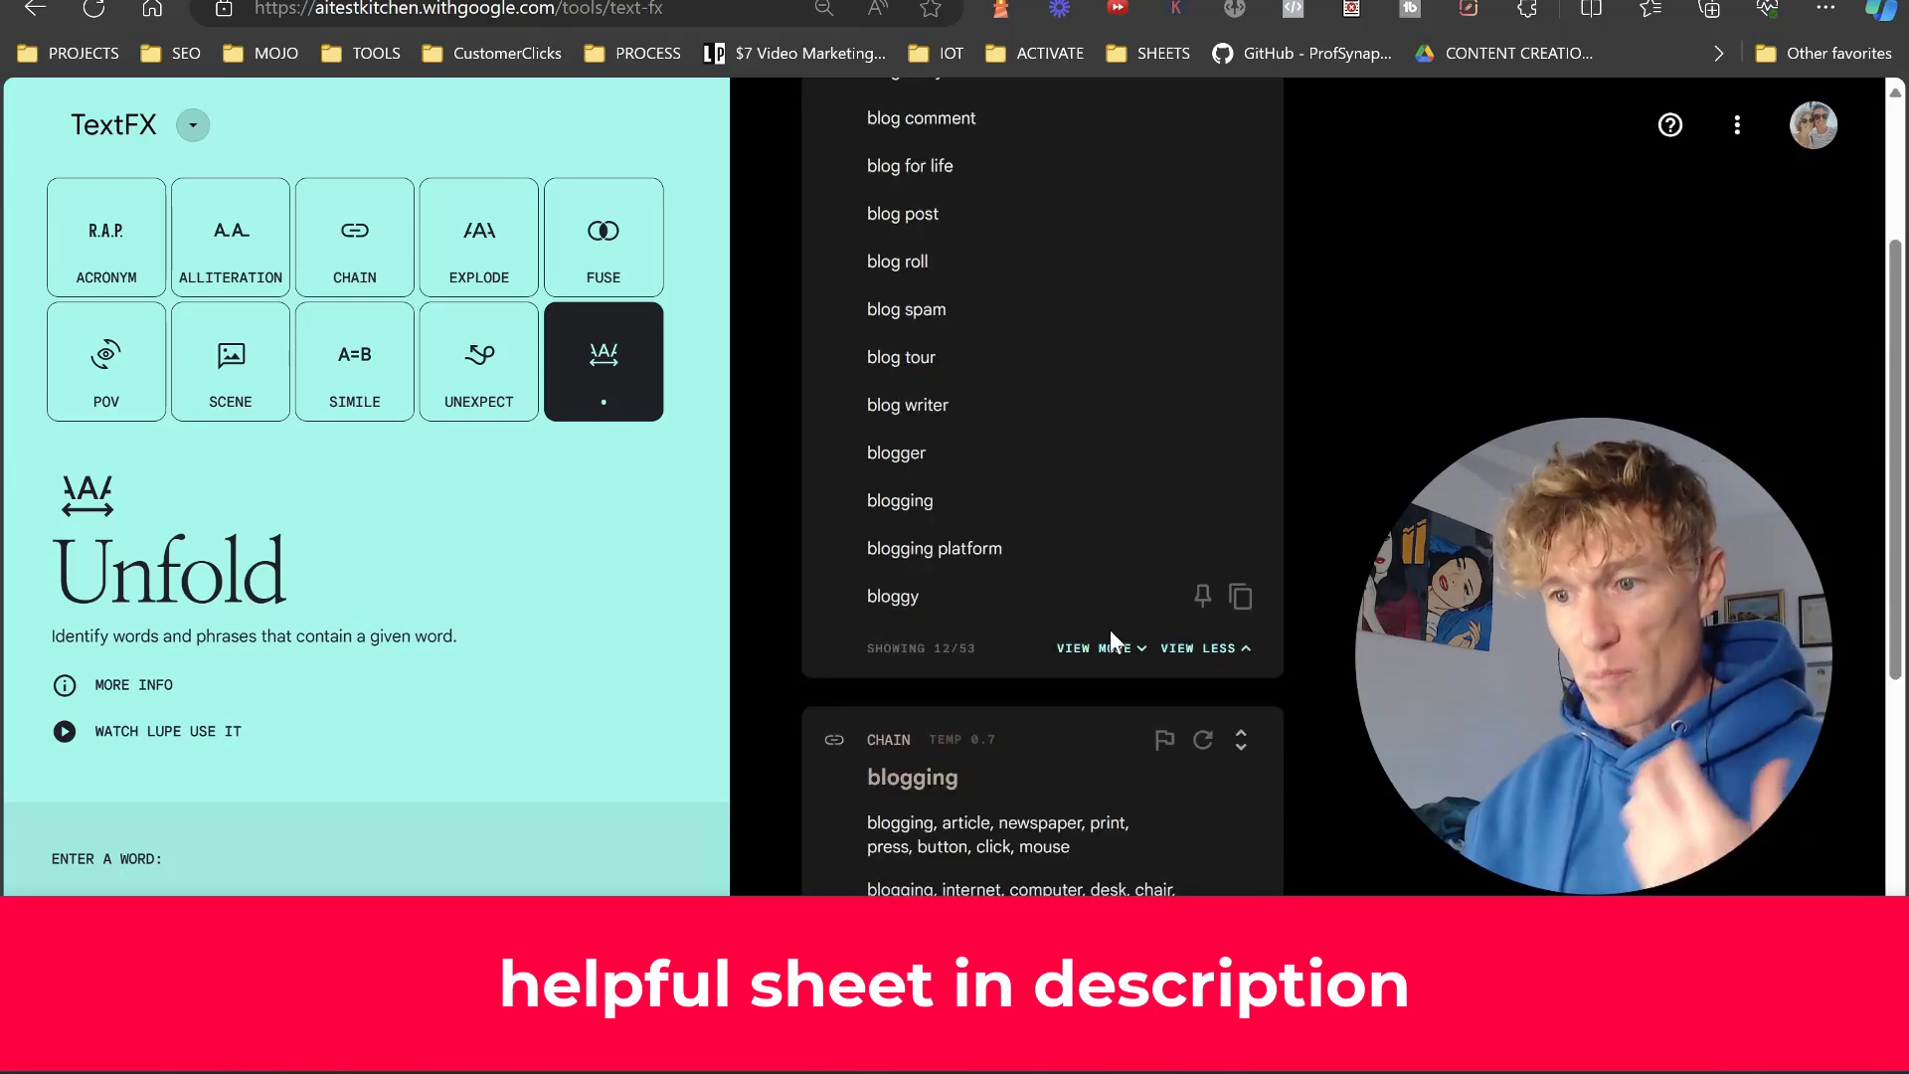
click(1110, 636)
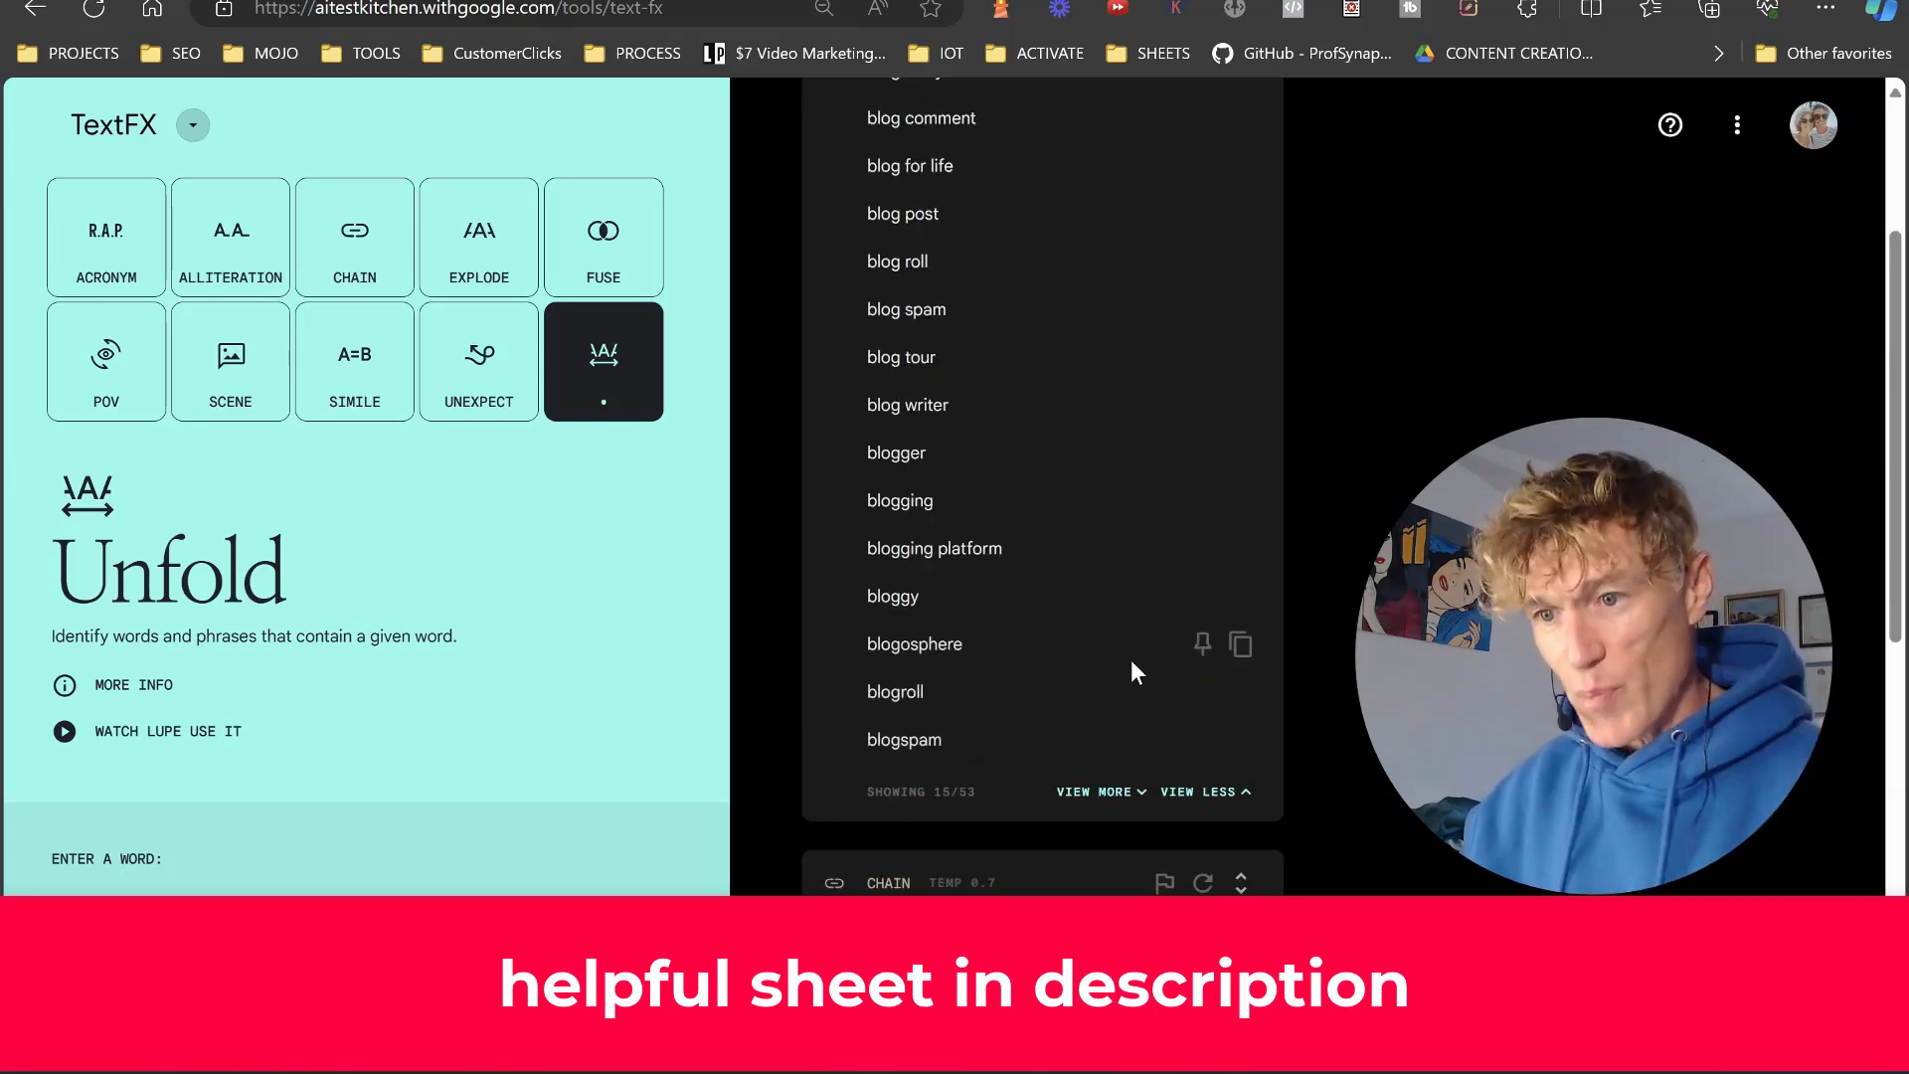
click(1138, 784)
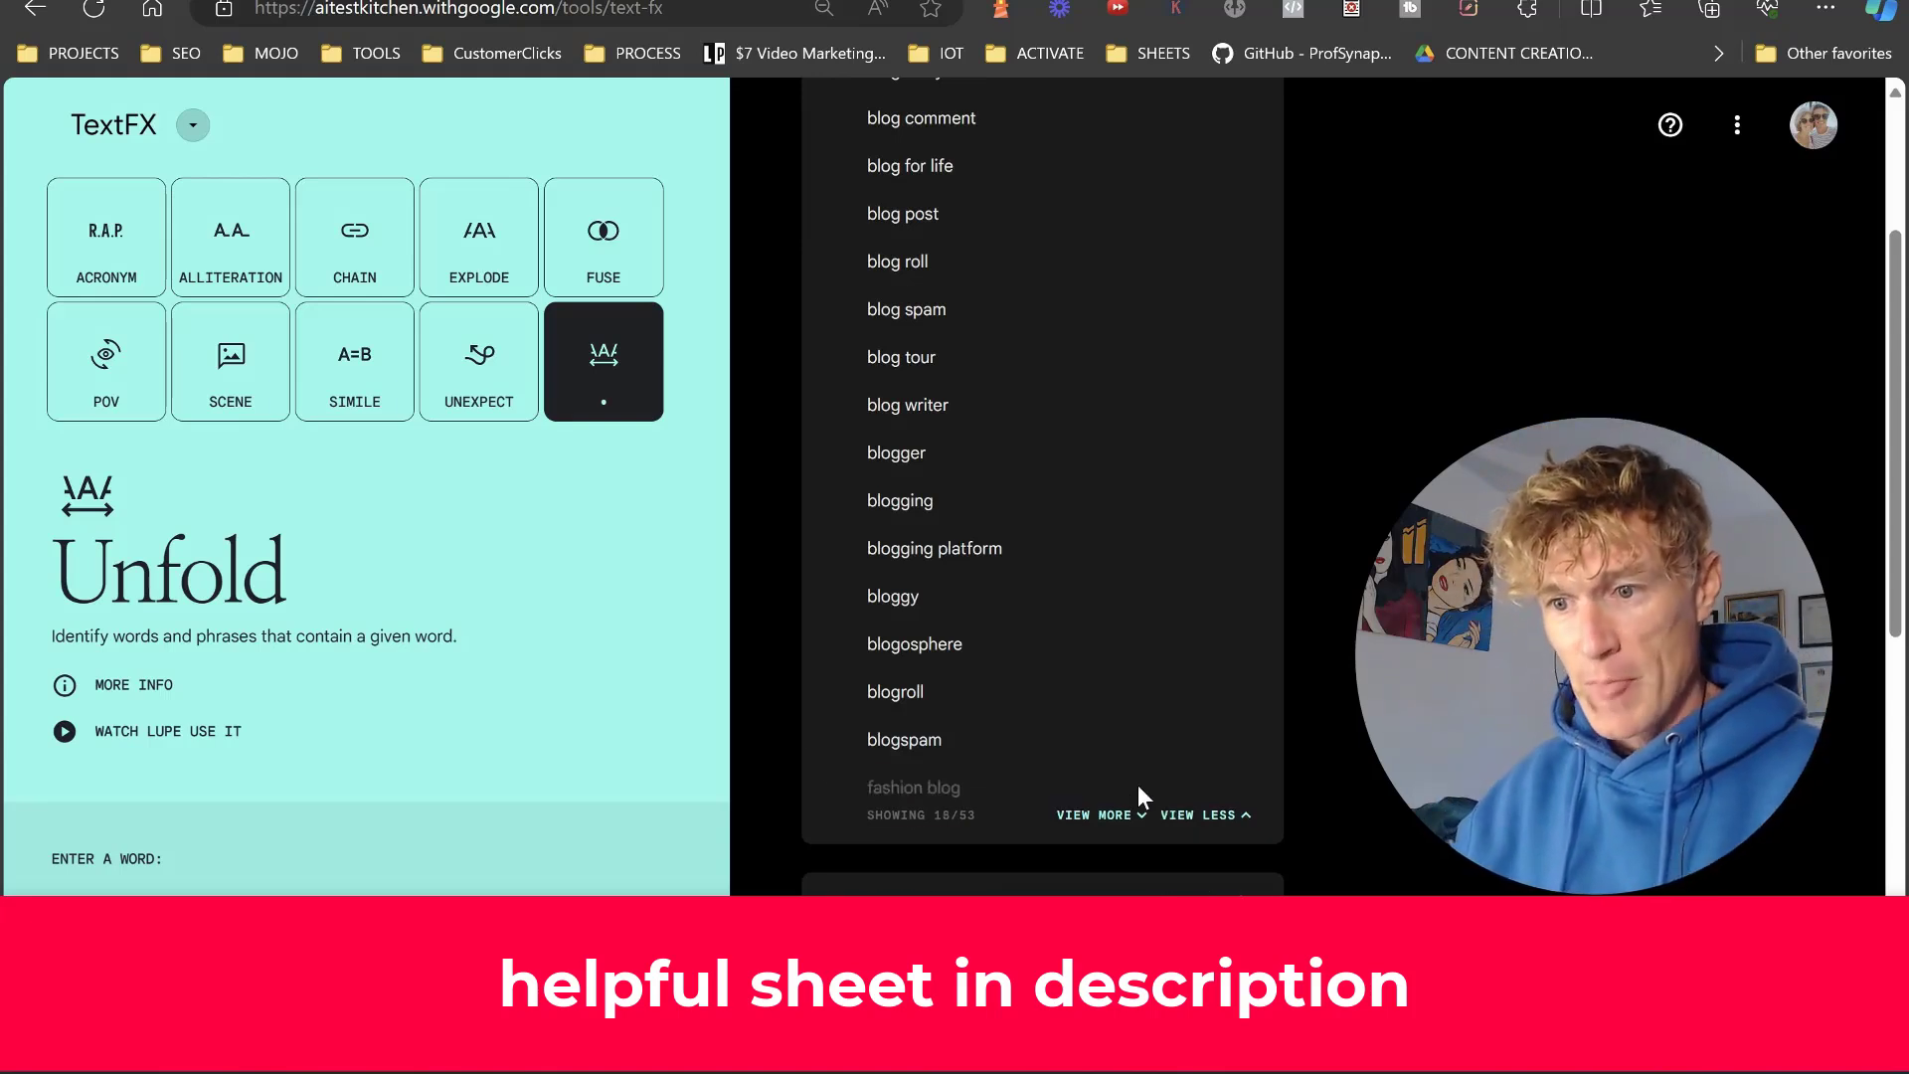
scroll(1104, 746, down, 3)
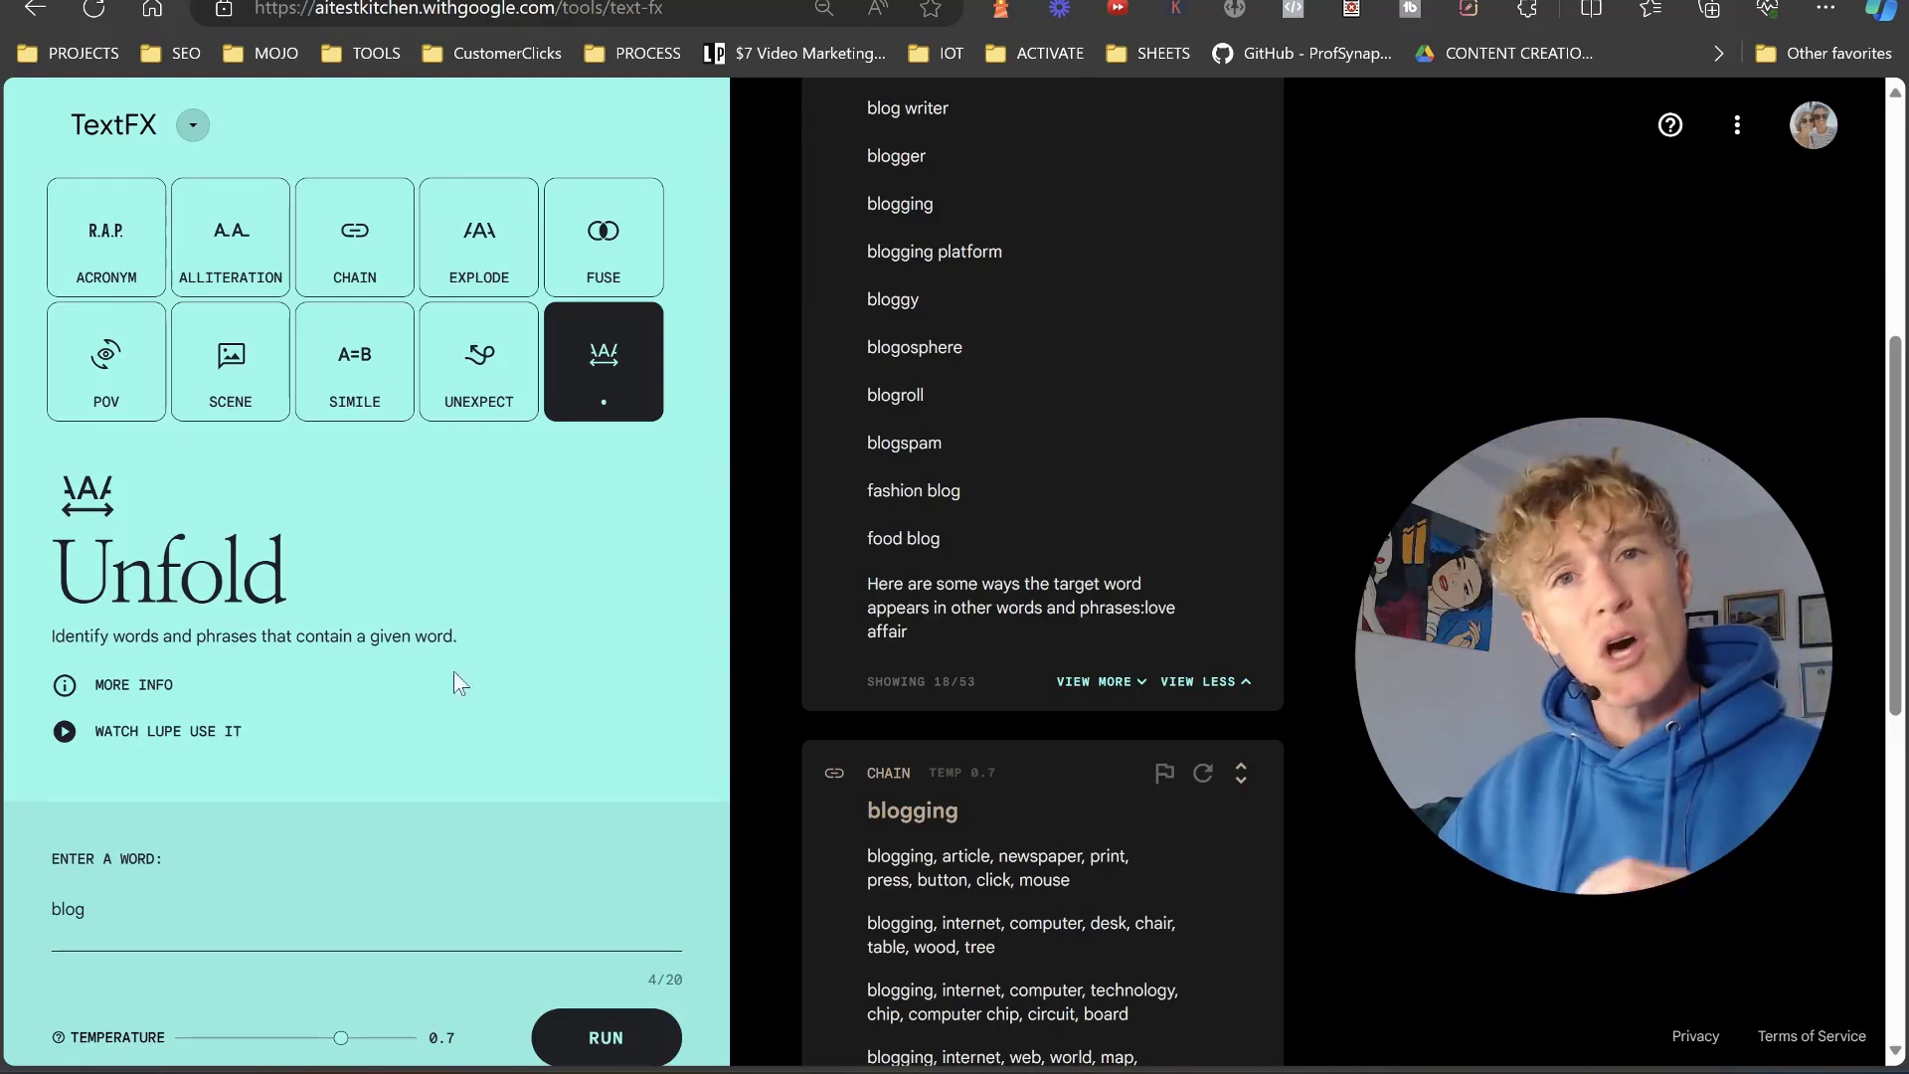
Run Unexpect on 'blogging at my desk' and expand to six of eight scenes
click(468, 376)
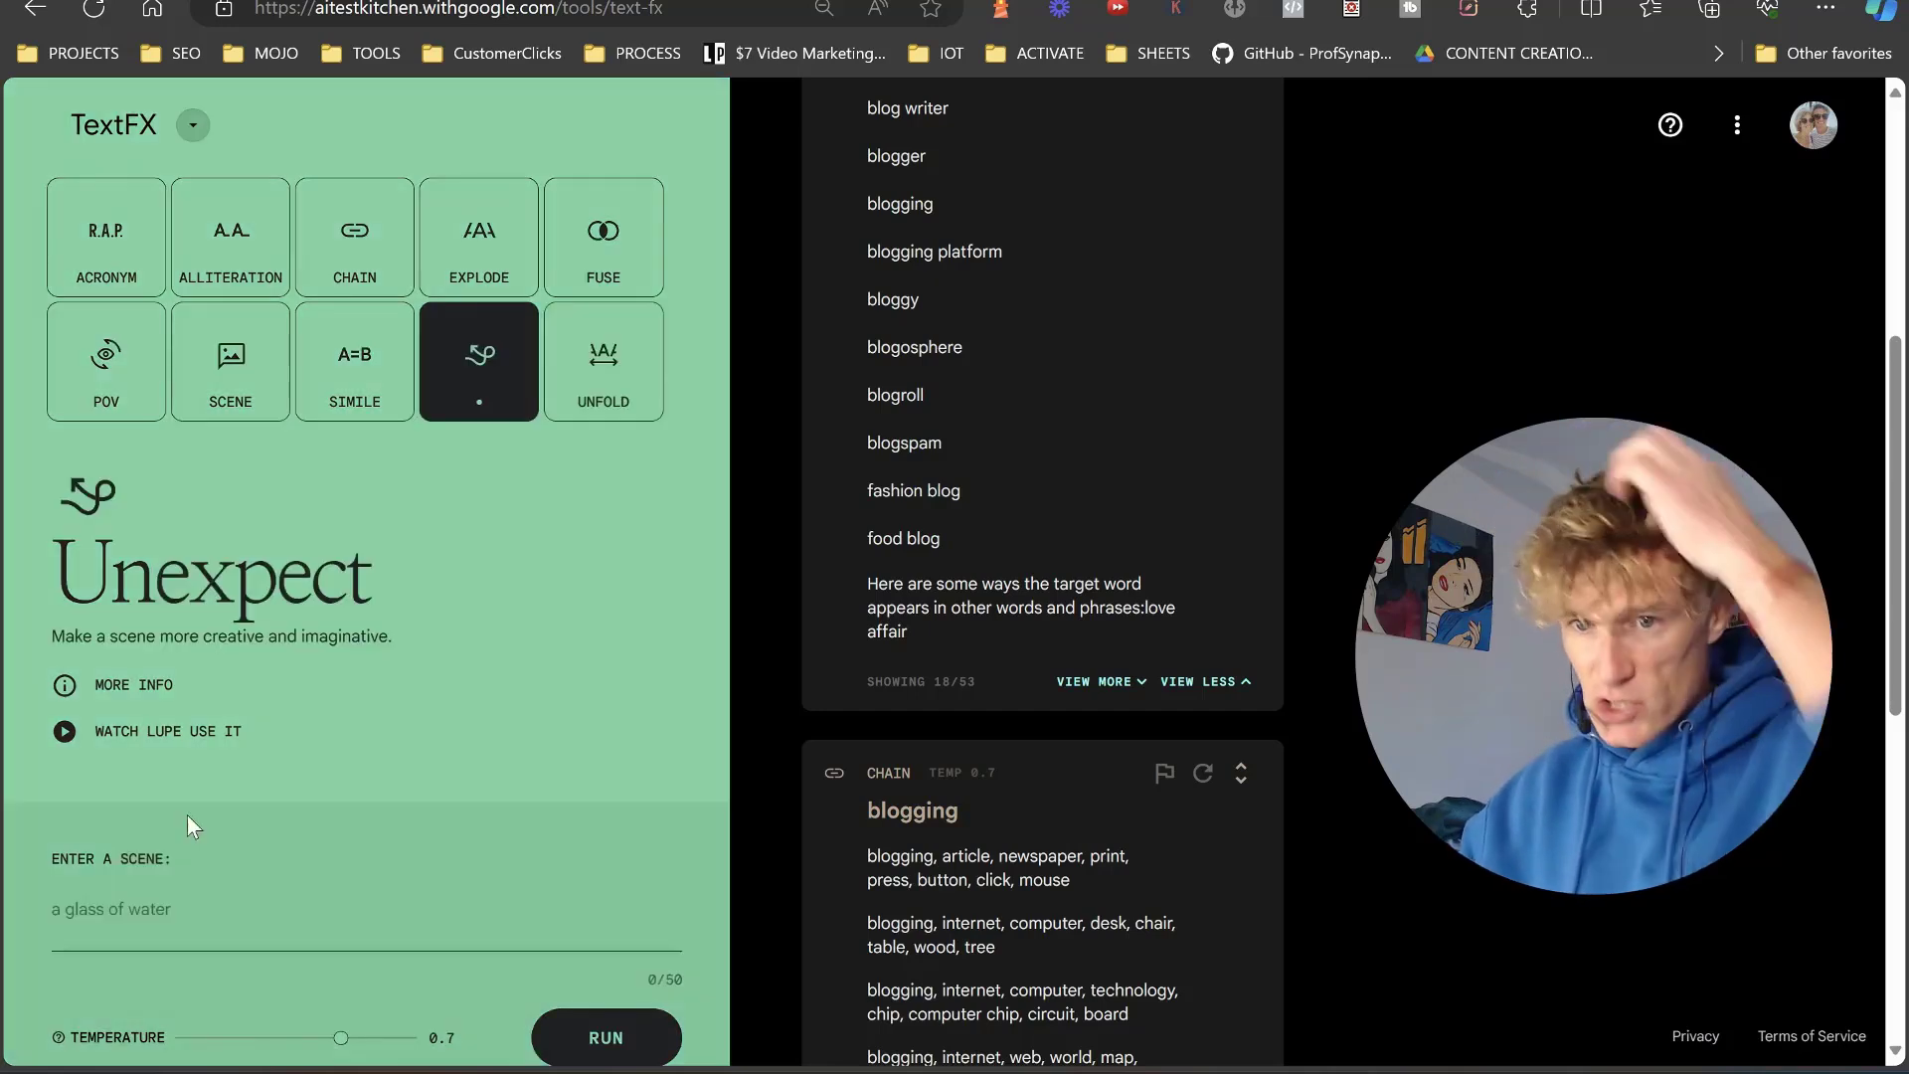
click(227, 902)
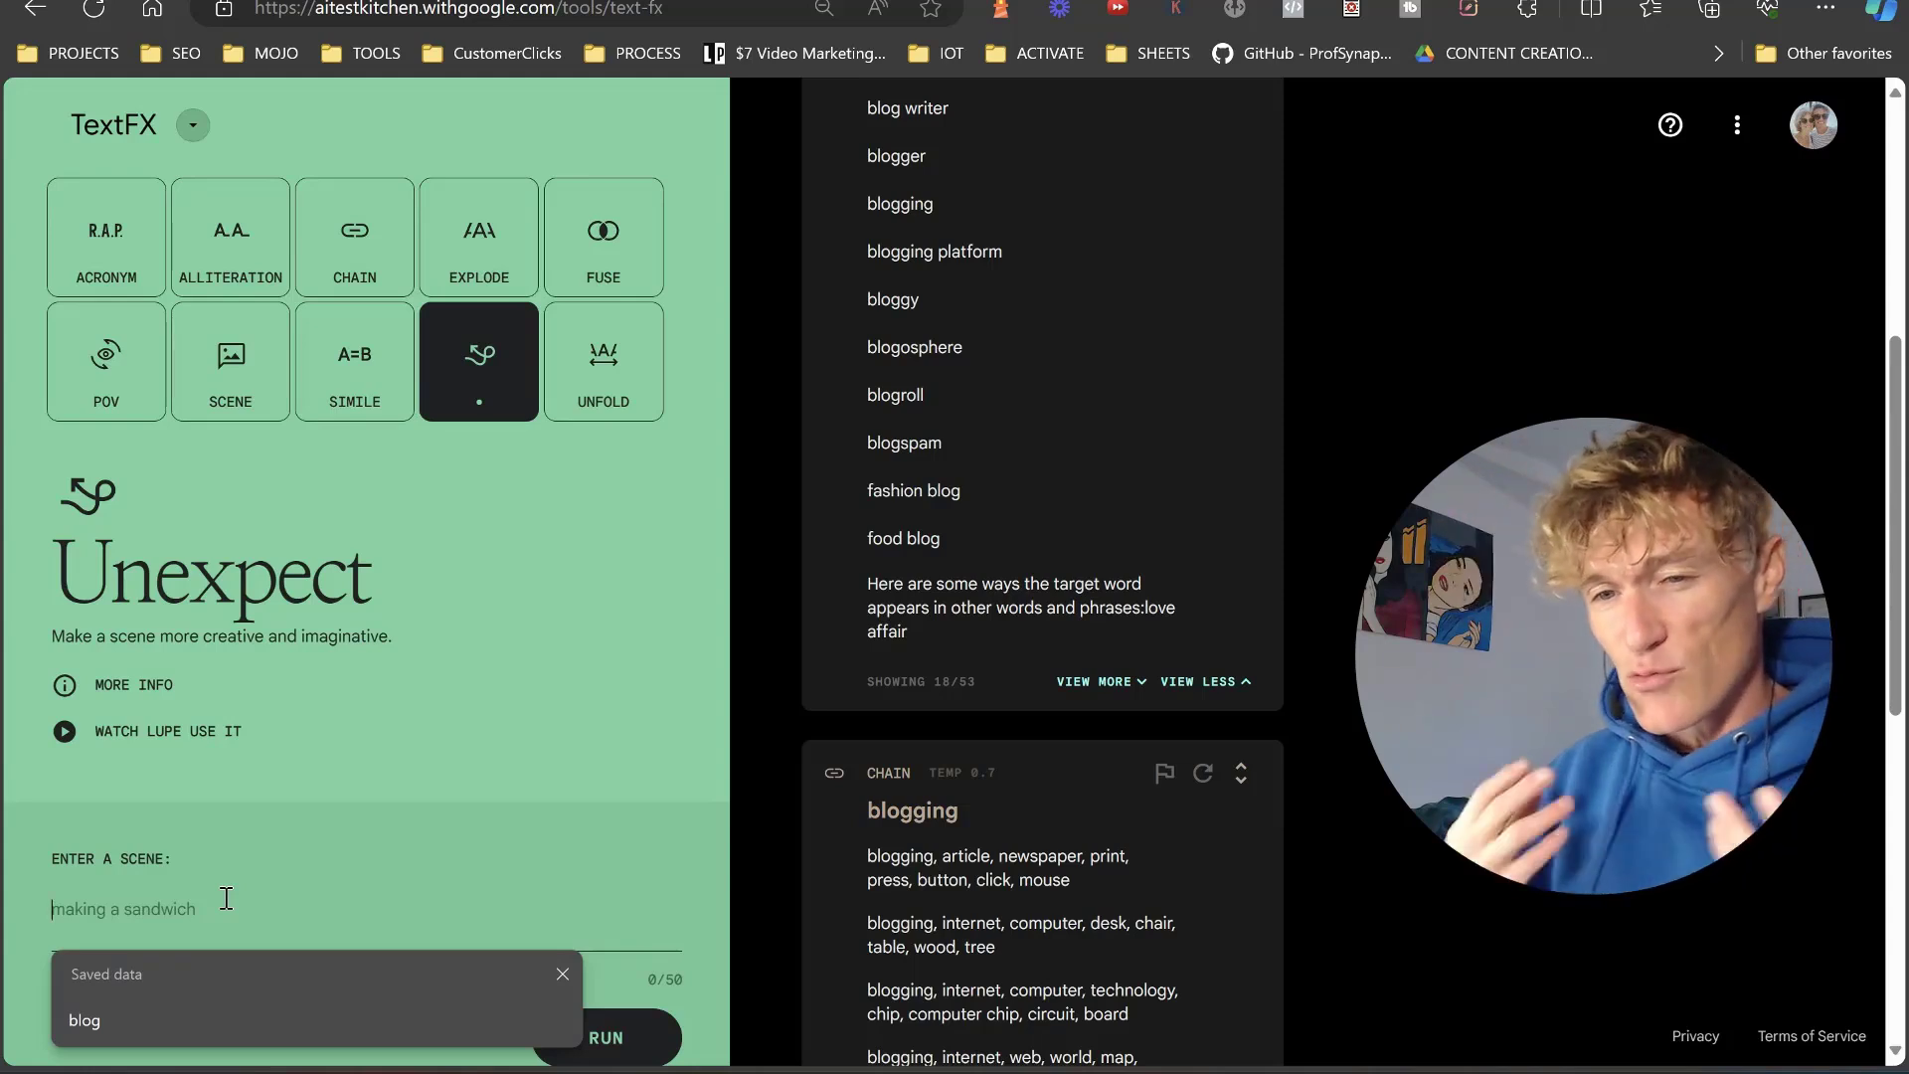
text(blogg)
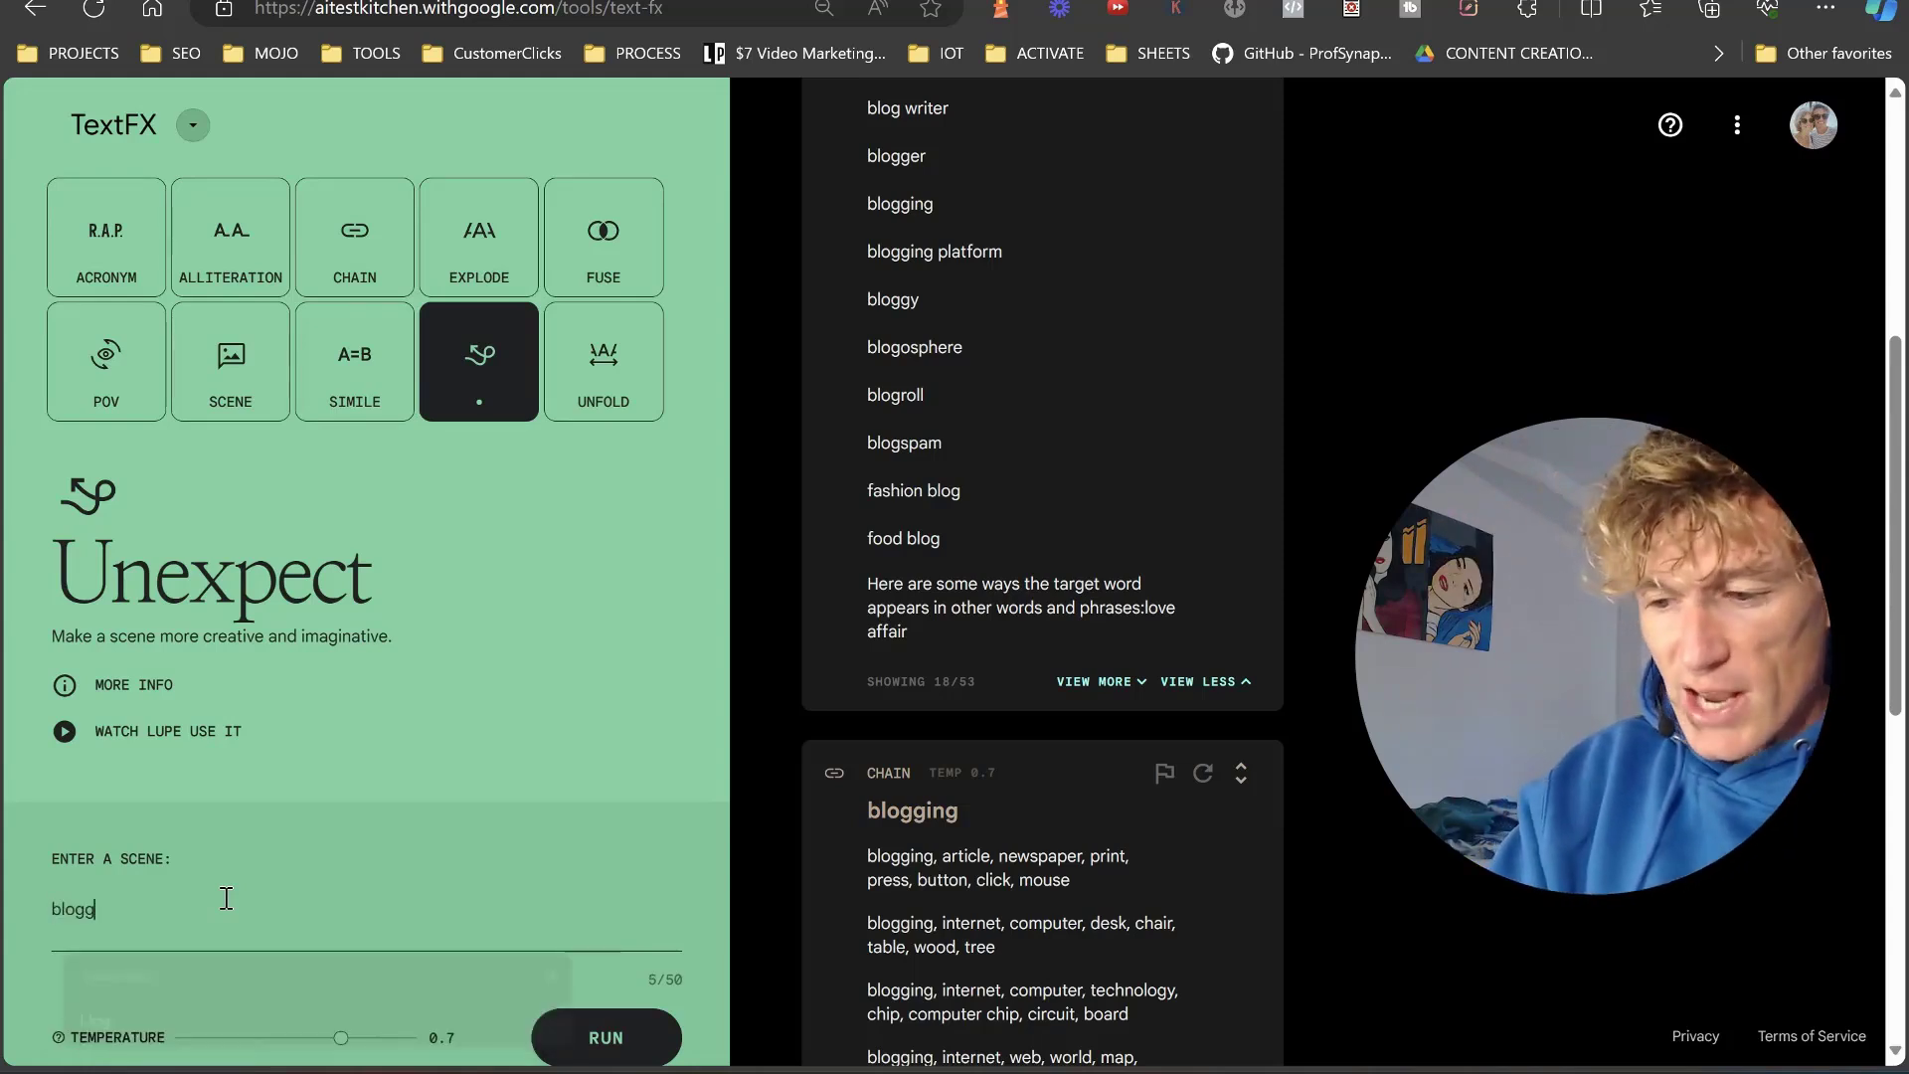
text(ing at my de)
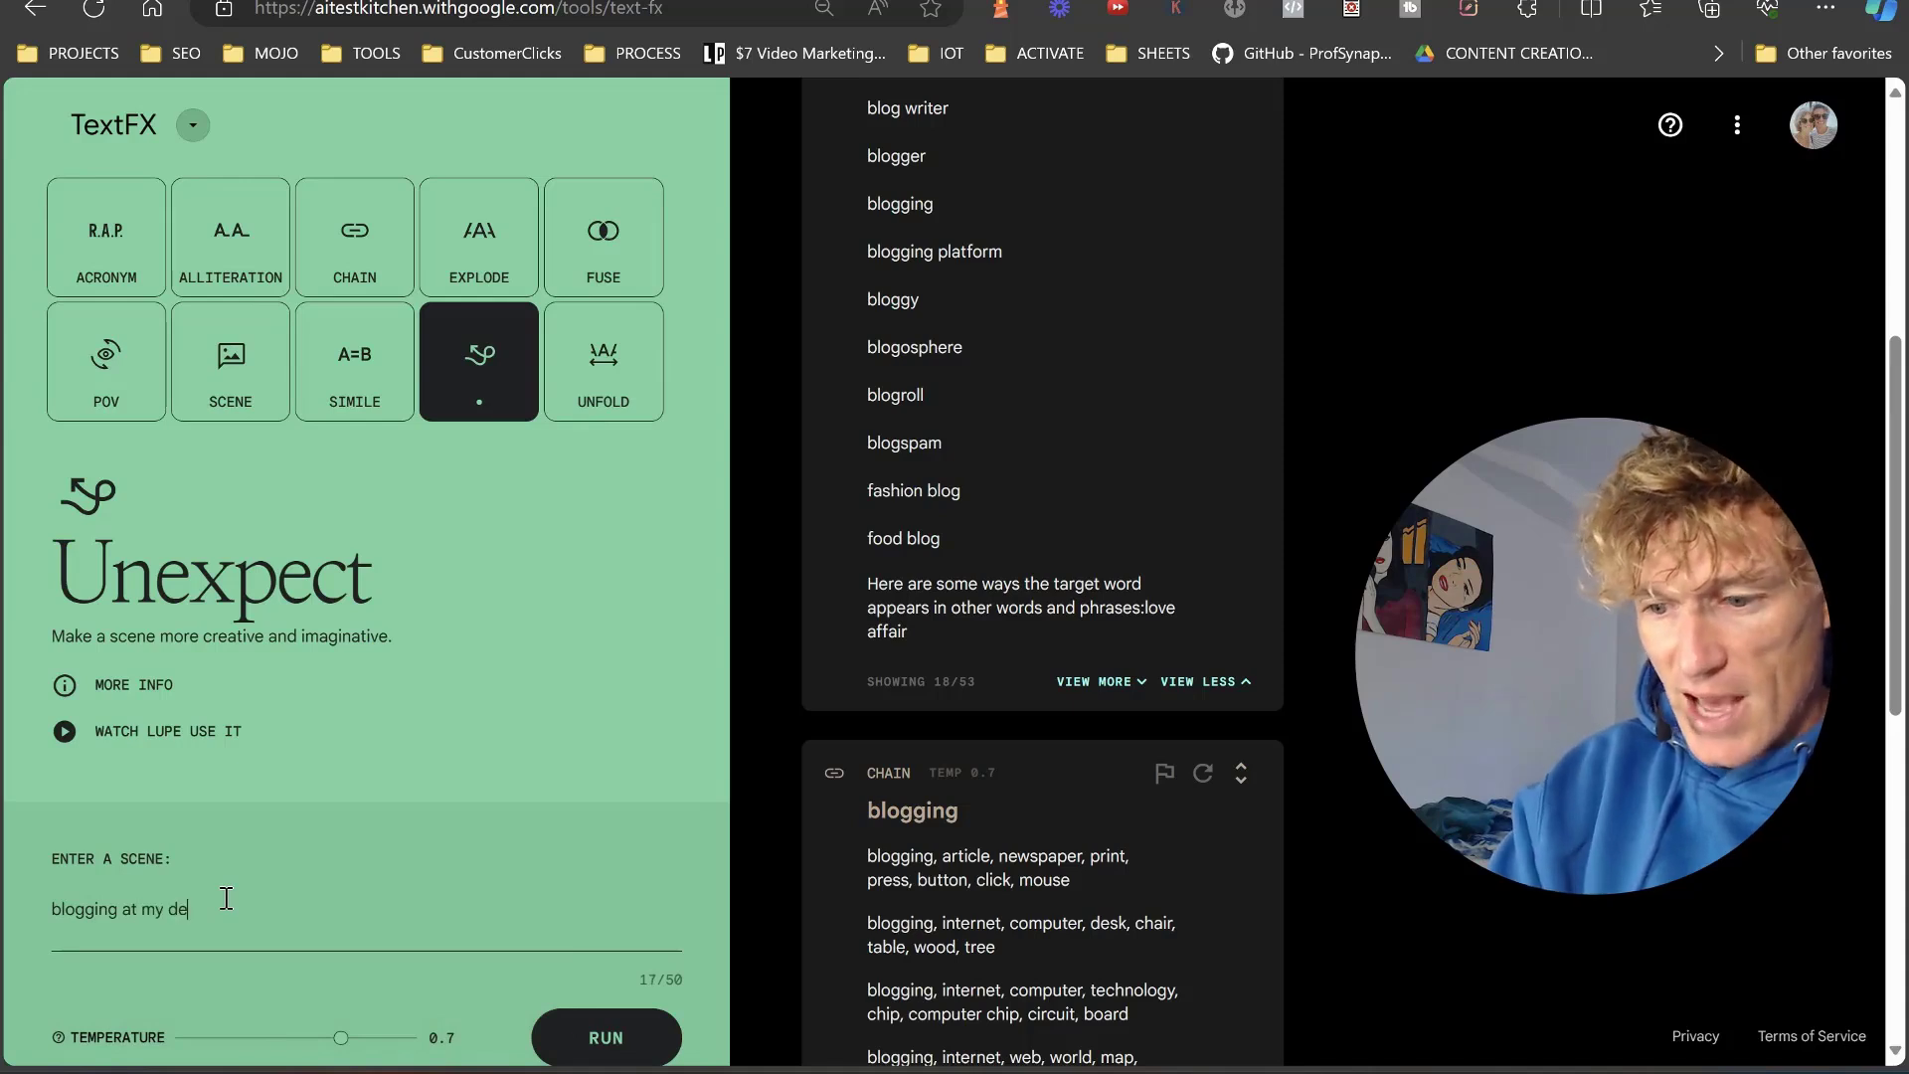
text(sk)
key(Return)
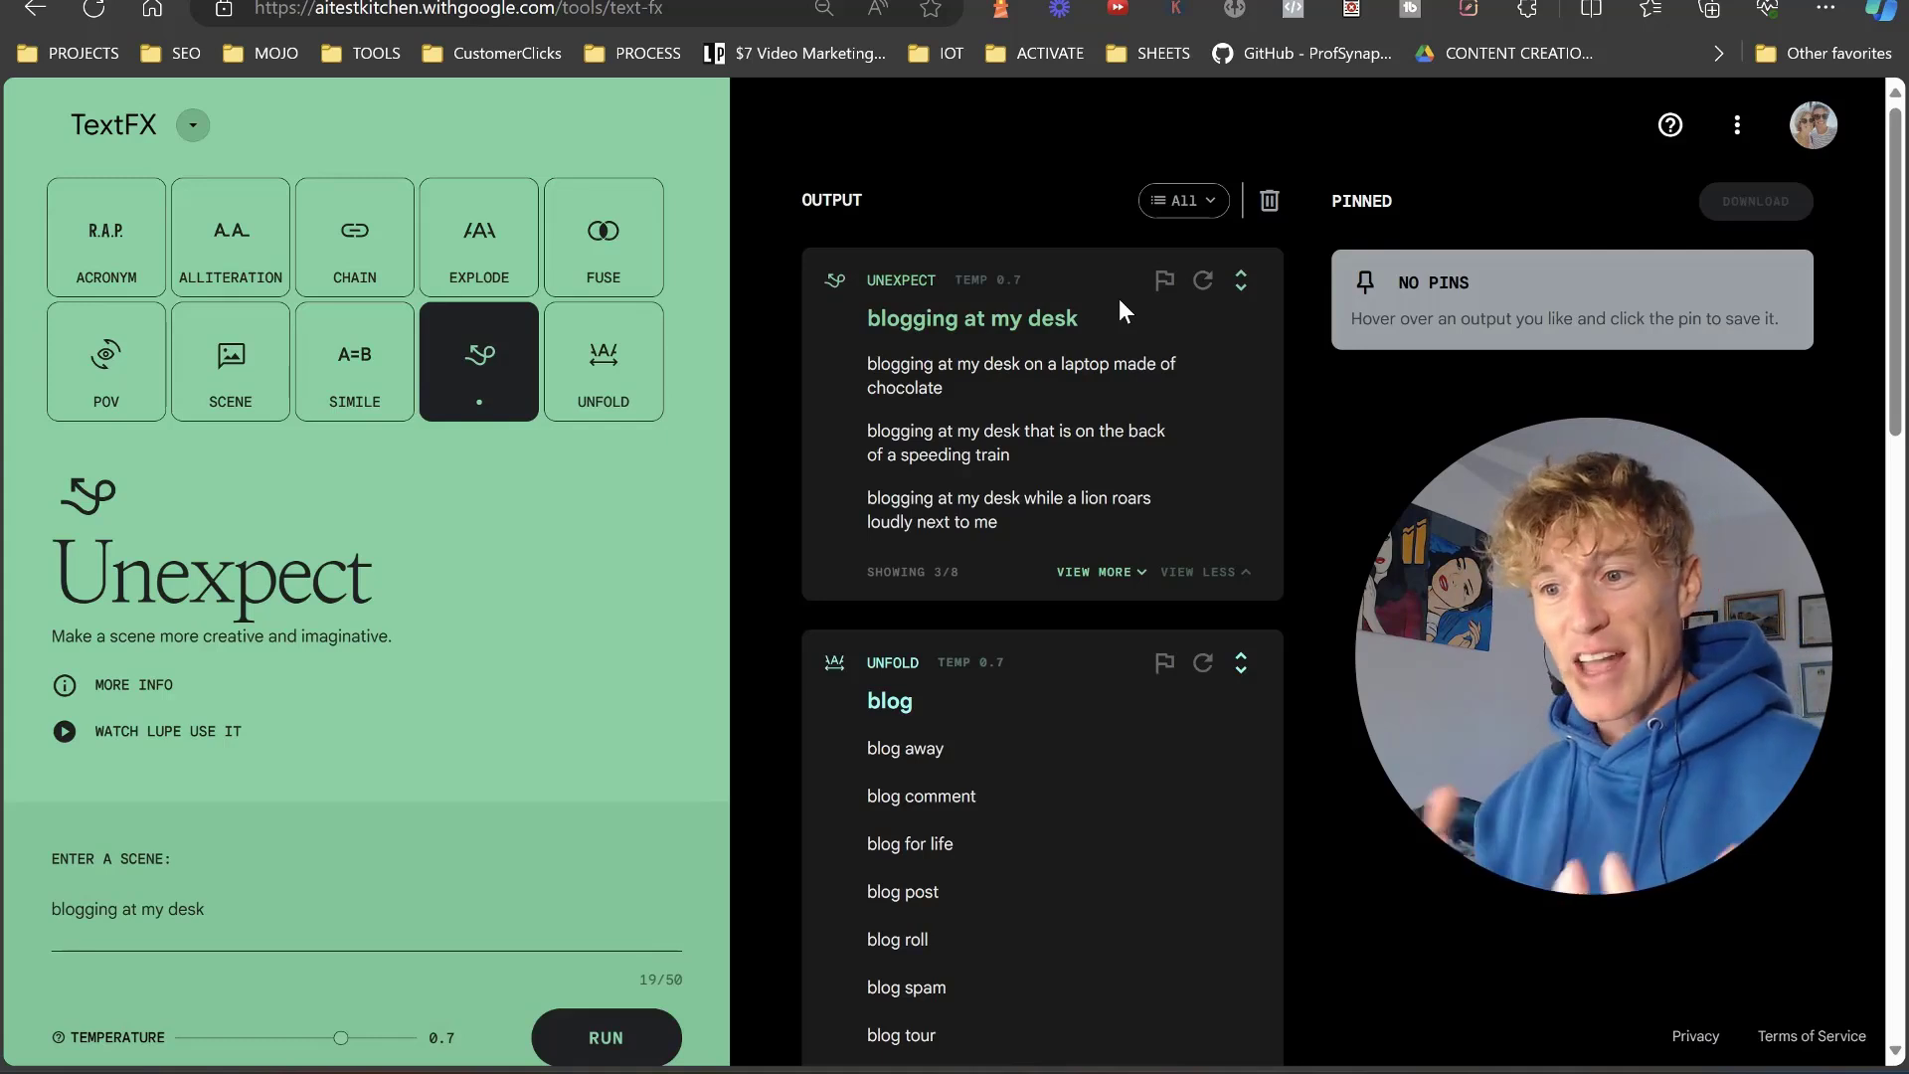
click(1099, 572)
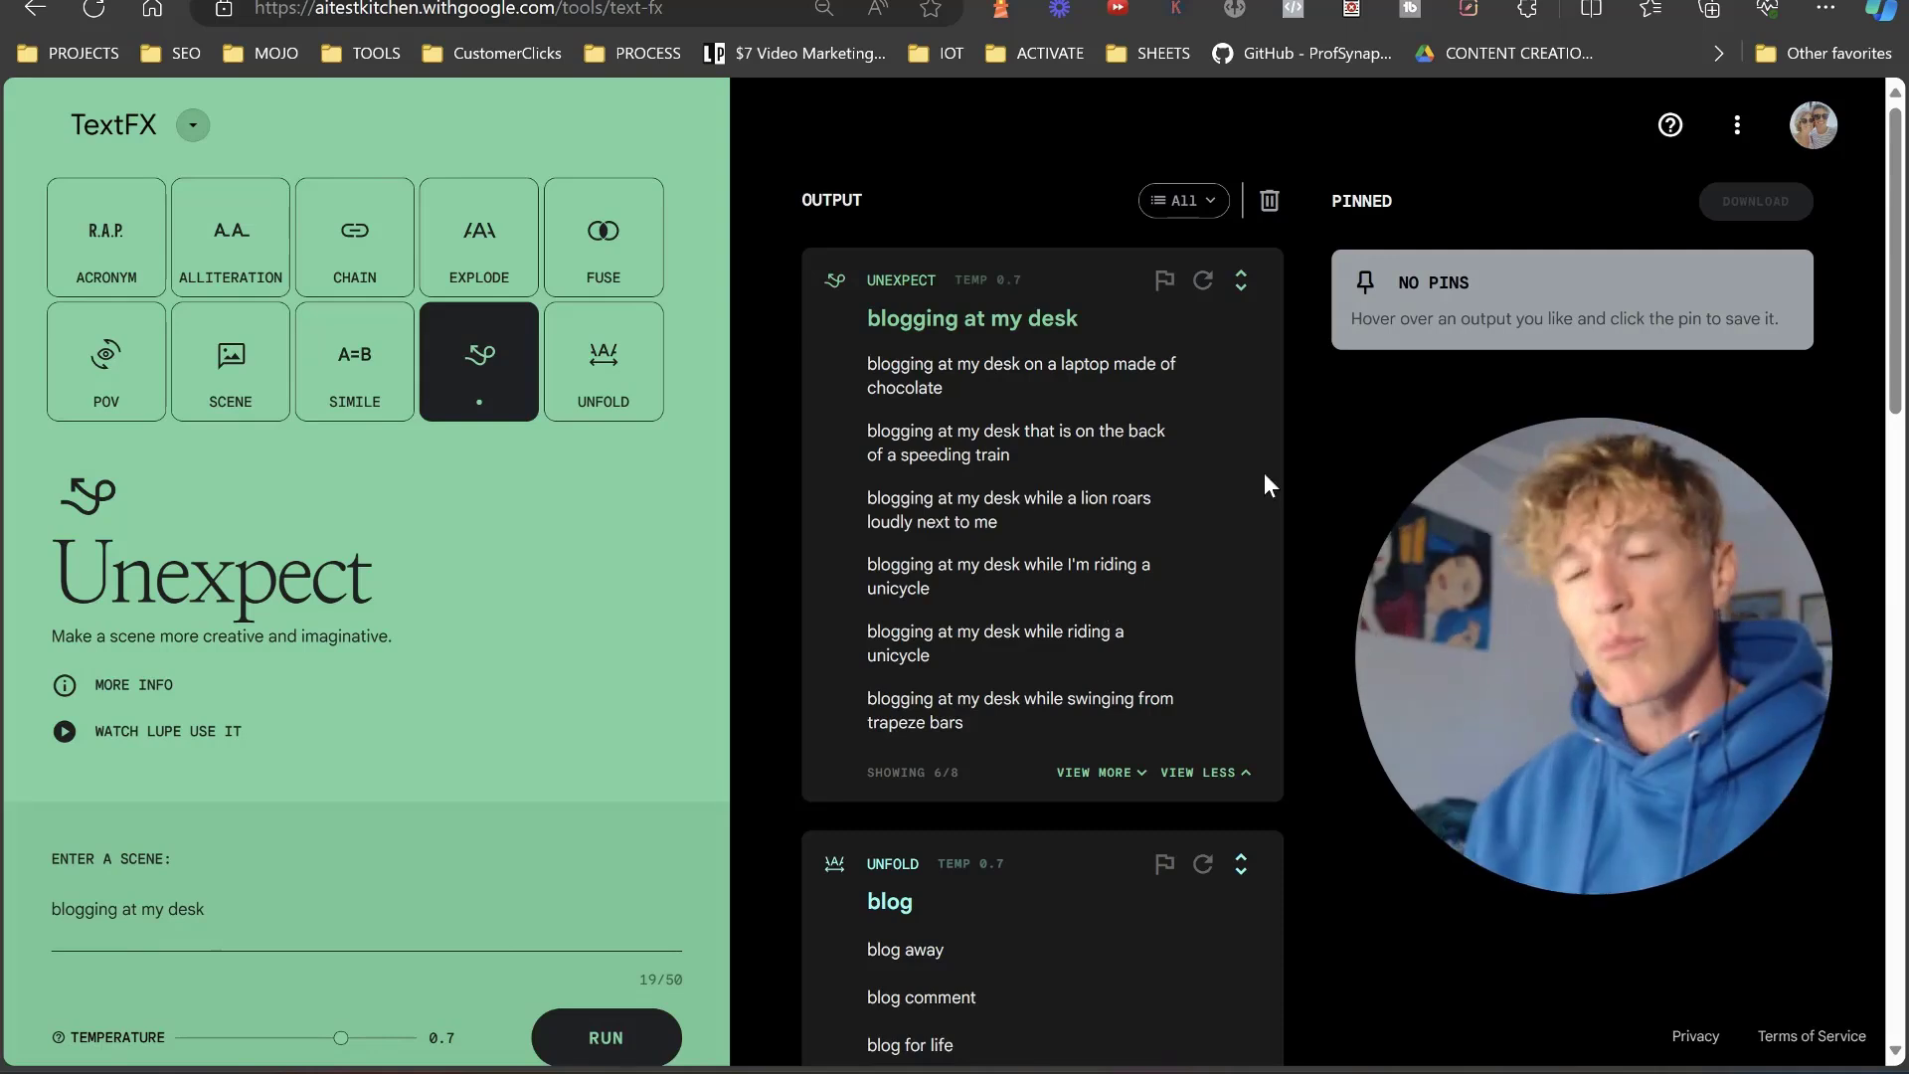
Run Simile on 'blogging' and expand the card to six of eight similes
click(332, 362)
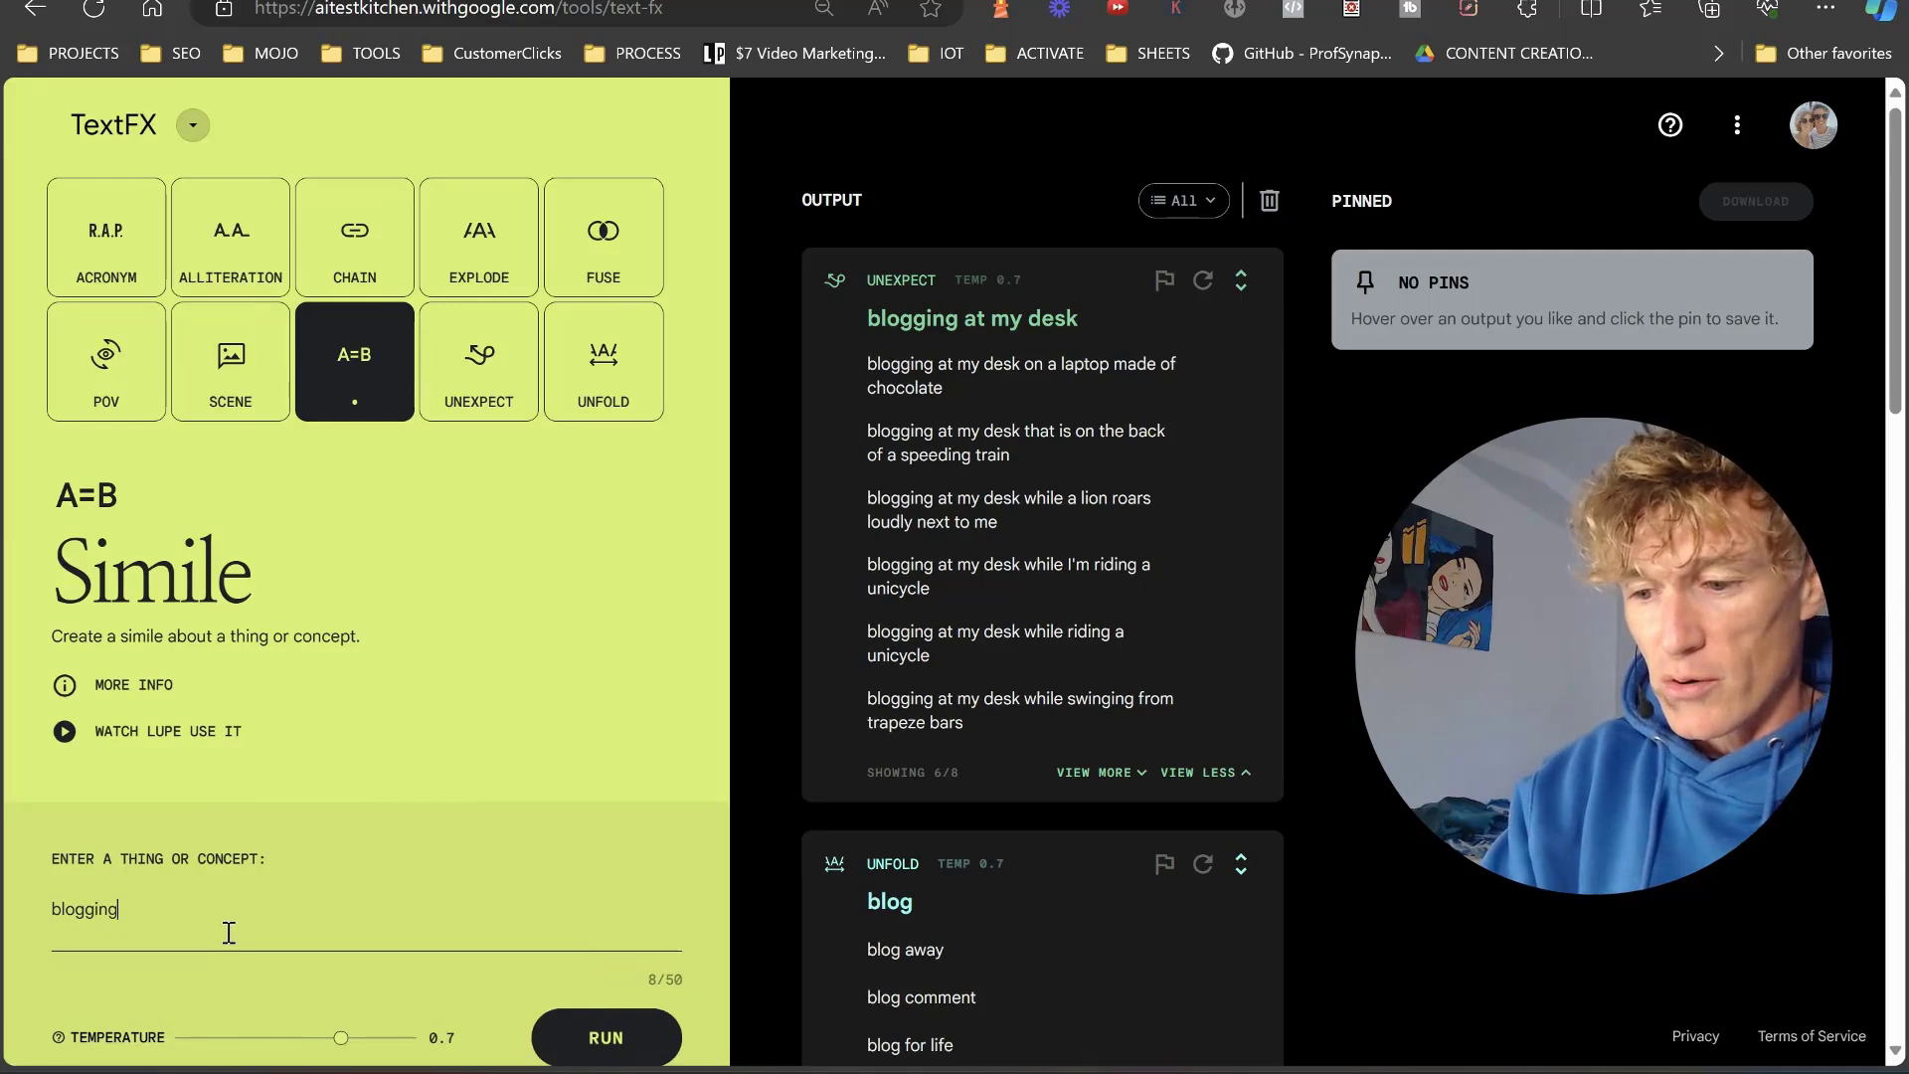
key(Return)
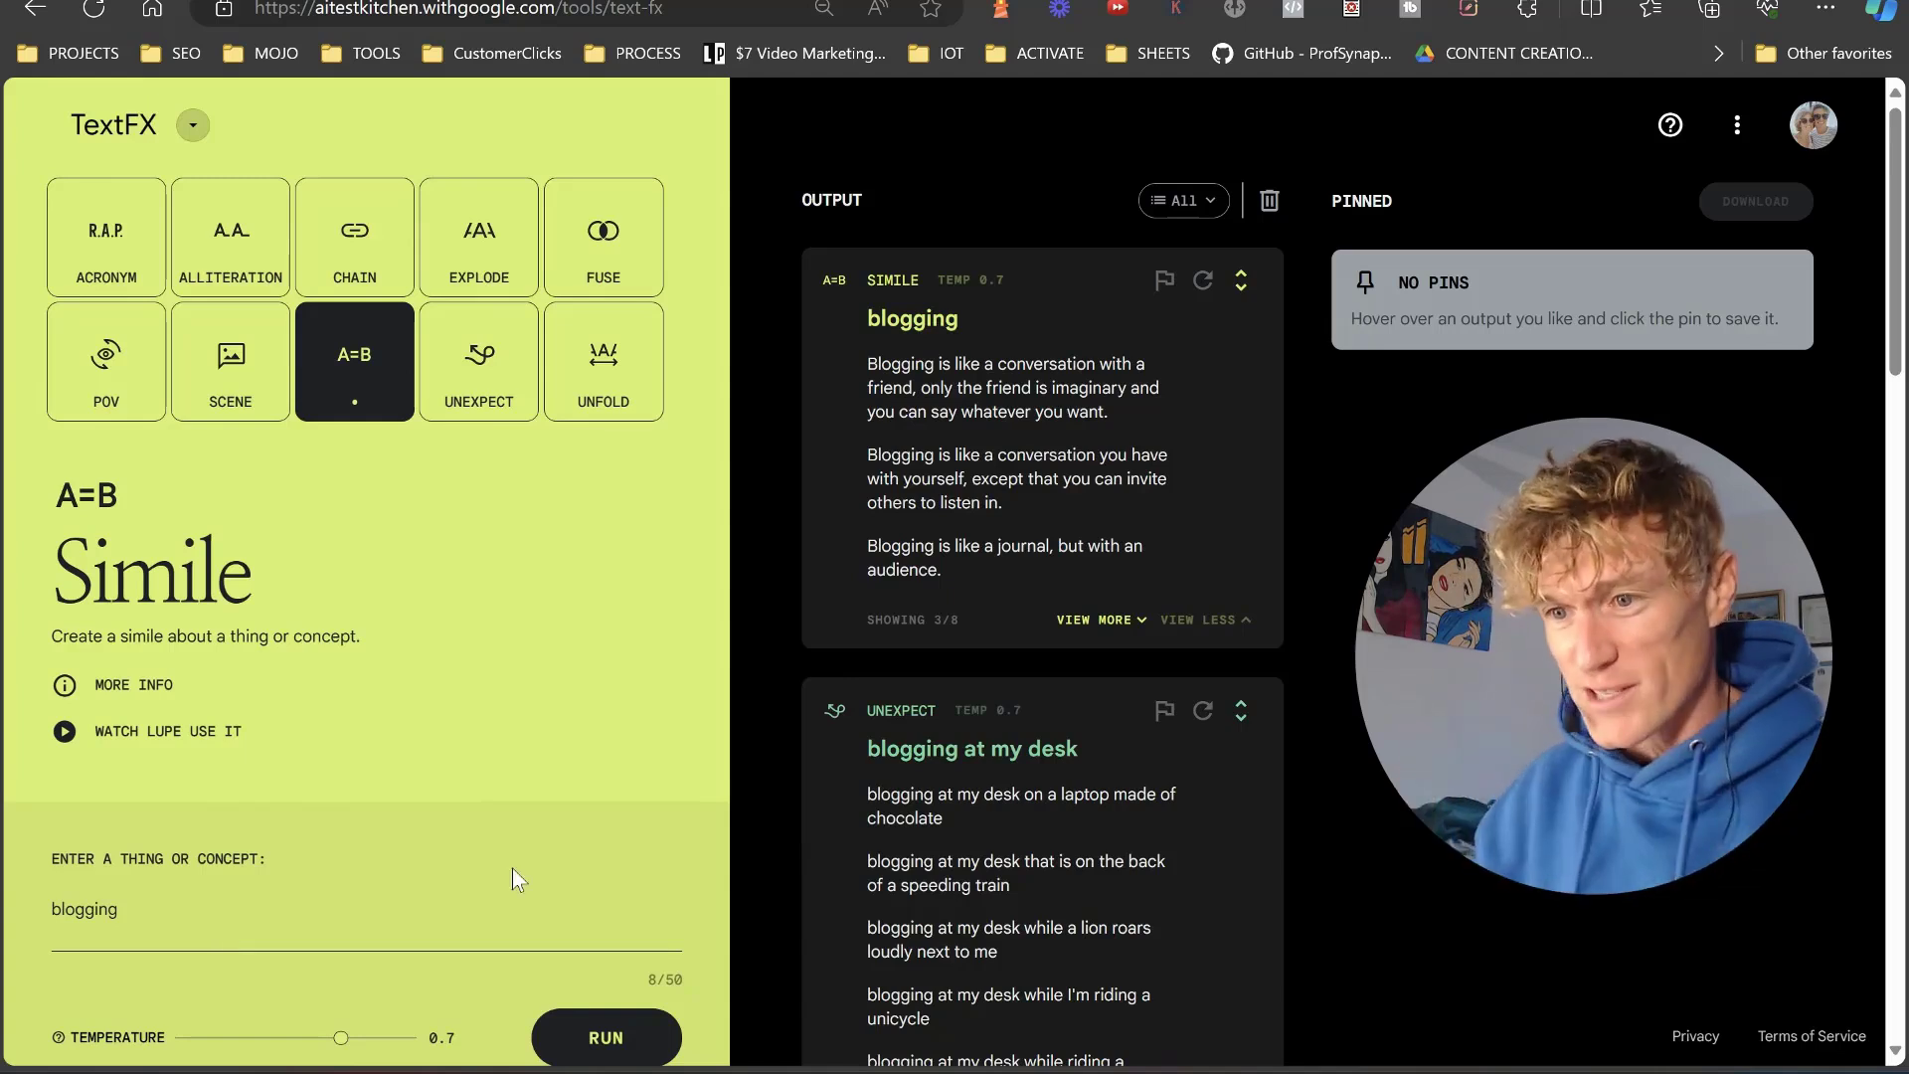
click(1102, 628)
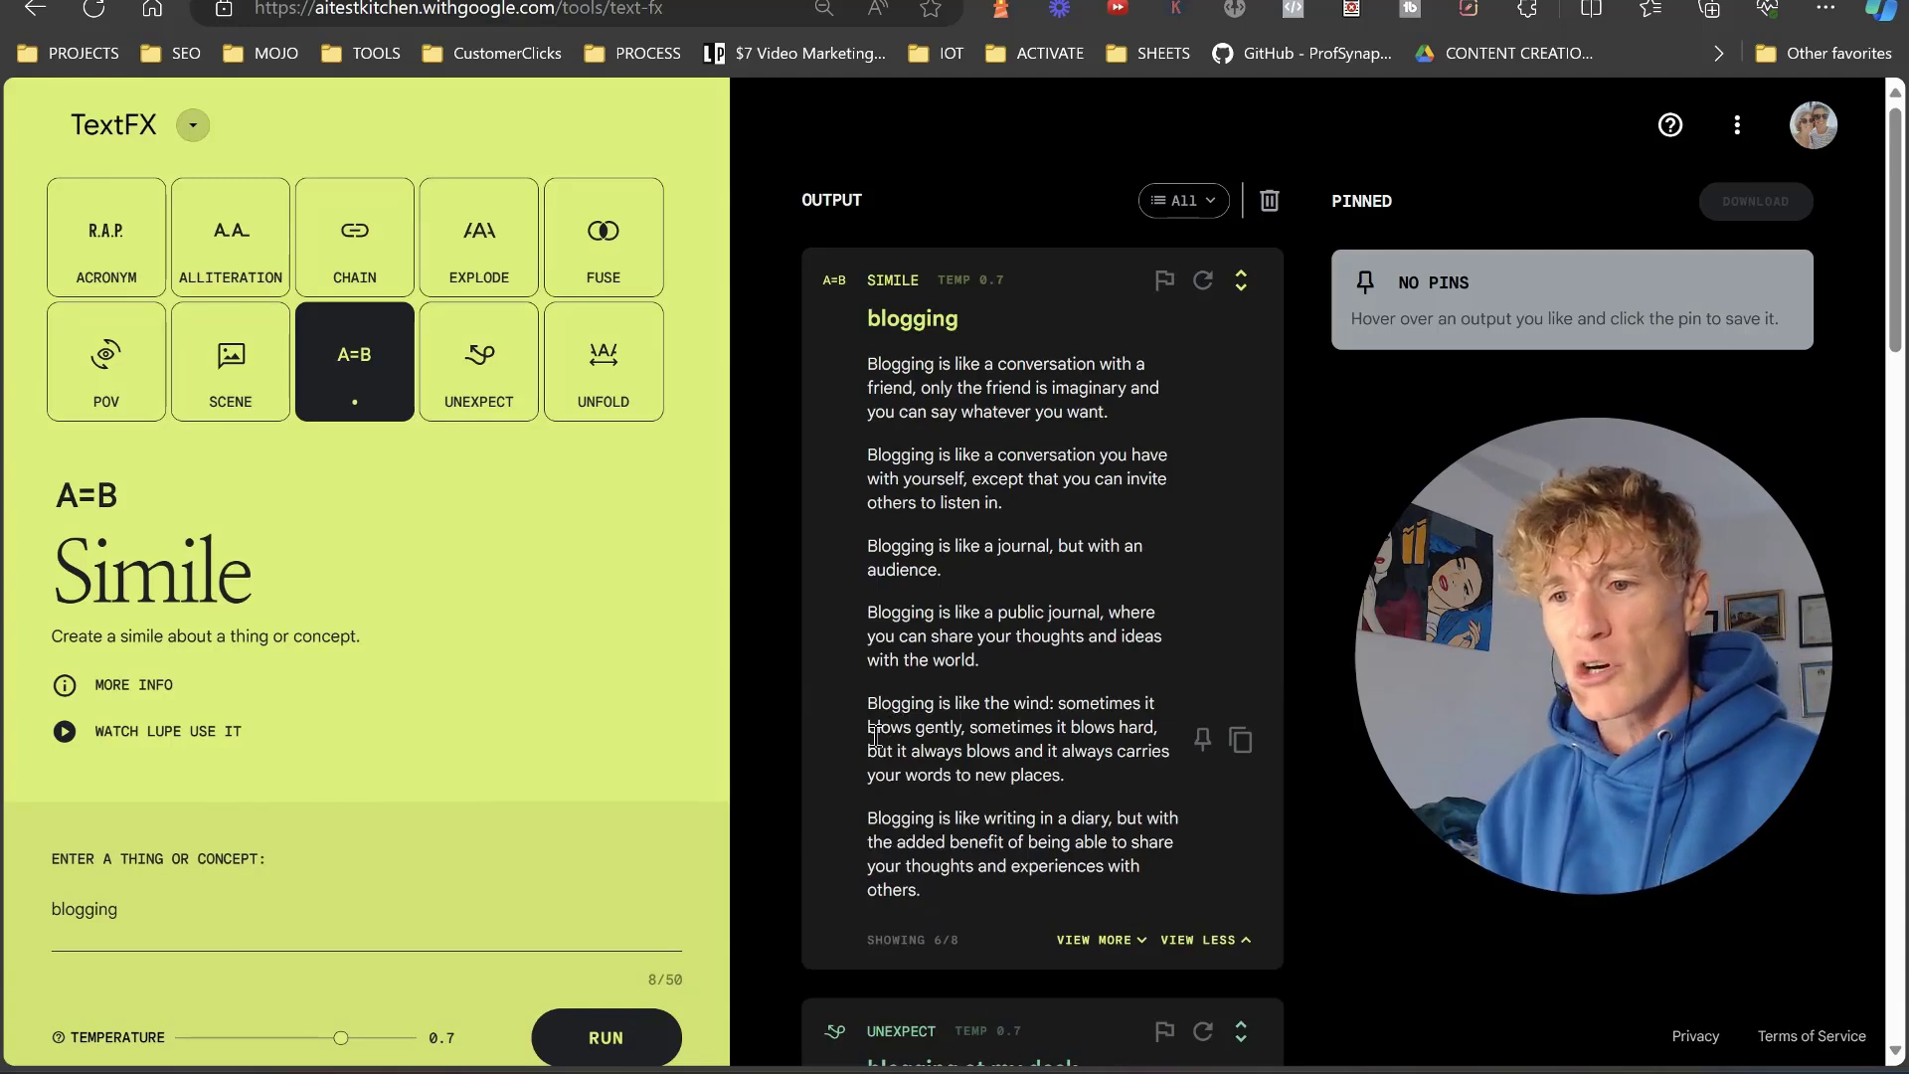